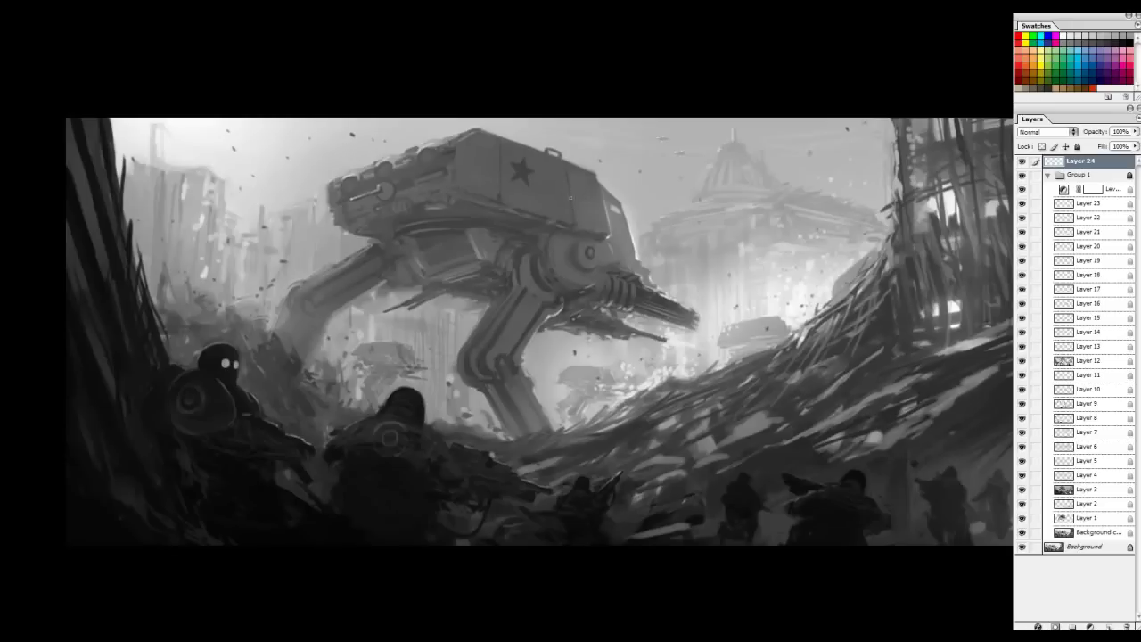
Collapse the Group 1 layer group
left_click_drag(556, 255, 543, 257)
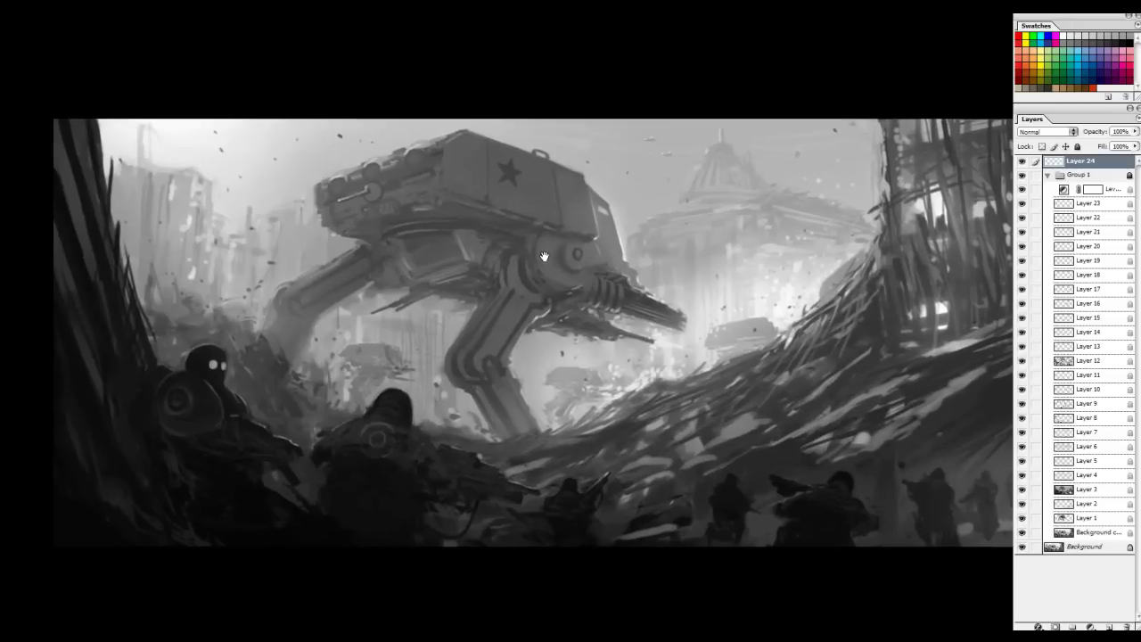
left_click(1047, 176)
left_click(1045, 176)
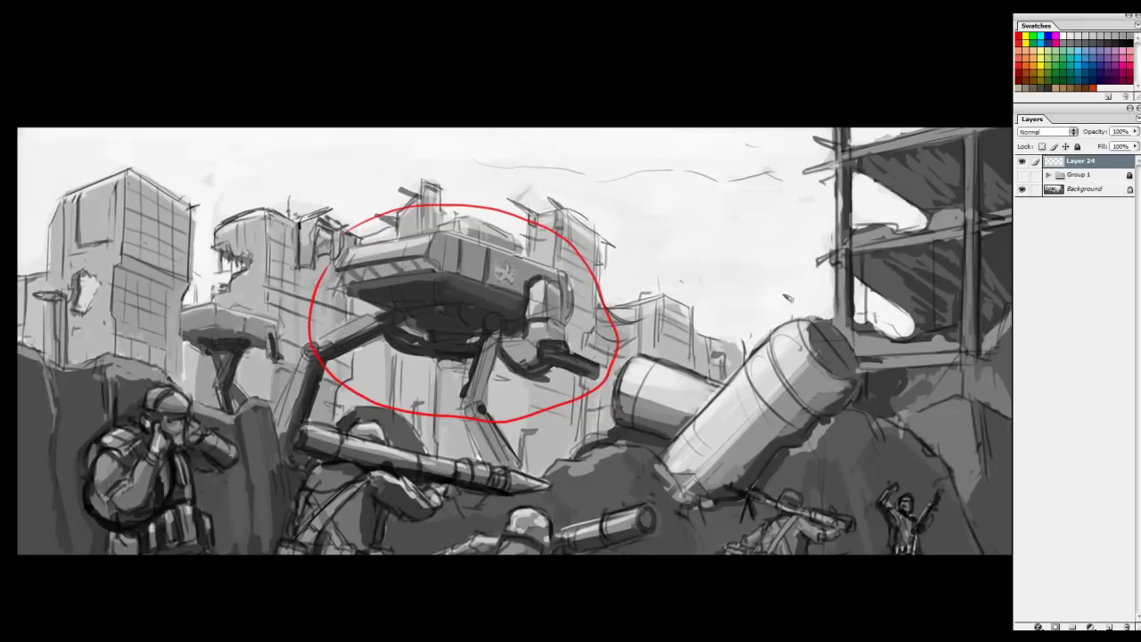
Circle the foreground soldiers and add rightward arrows beside the walker in red on the original sketch, and undo these marks
mouse_move(312, 406)
left_mouse_down()
mouse_move(571, 473)
mouse_move(284, 535)
mouse_move(303, 408)
left_mouse_up()
mouse_move(196, 367)
left_mouse_down()
mouse_move(143, 373)
mouse_move(201, 367)
left_mouse_up()
mouse_move(191, 272)
left_mouse_down()
mouse_move(262, 283)
mouse_move(245, 296)
left_mouse_up()
left_click_drag(599, 259, 637, 279)
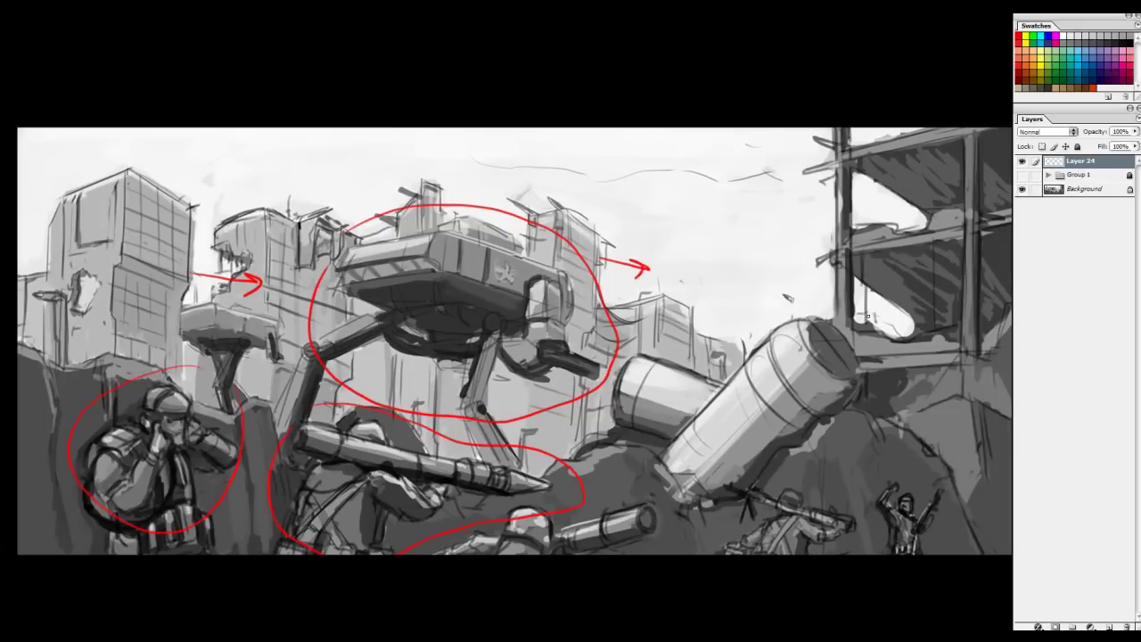
key("ctrl+alt+z")
key("ctrl+alt+z")
key("ctrl+alt+z")
key("ctrl+alt+z")
key("ctrl+alt+z")
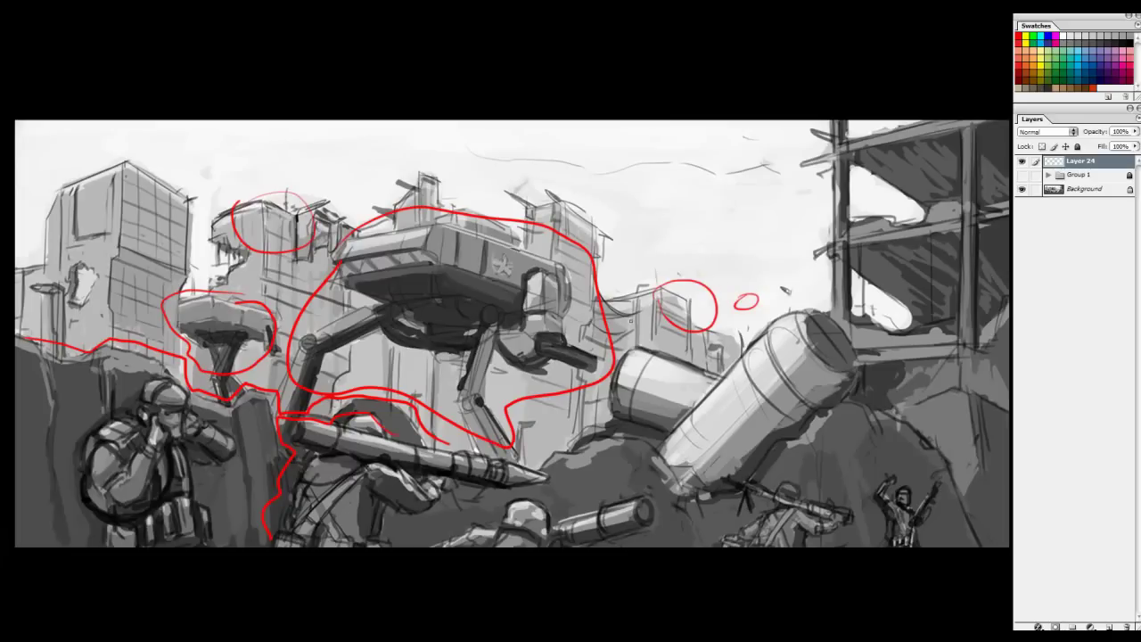
Undo the red outlines and circles drawn around the walker, ground line and distant buildings
key("ctrl+alt+z")
key("ctrl+alt+z")
key("ctrl+alt+z")
key("ctrl+alt+z")
key("ctrl+alt+z")
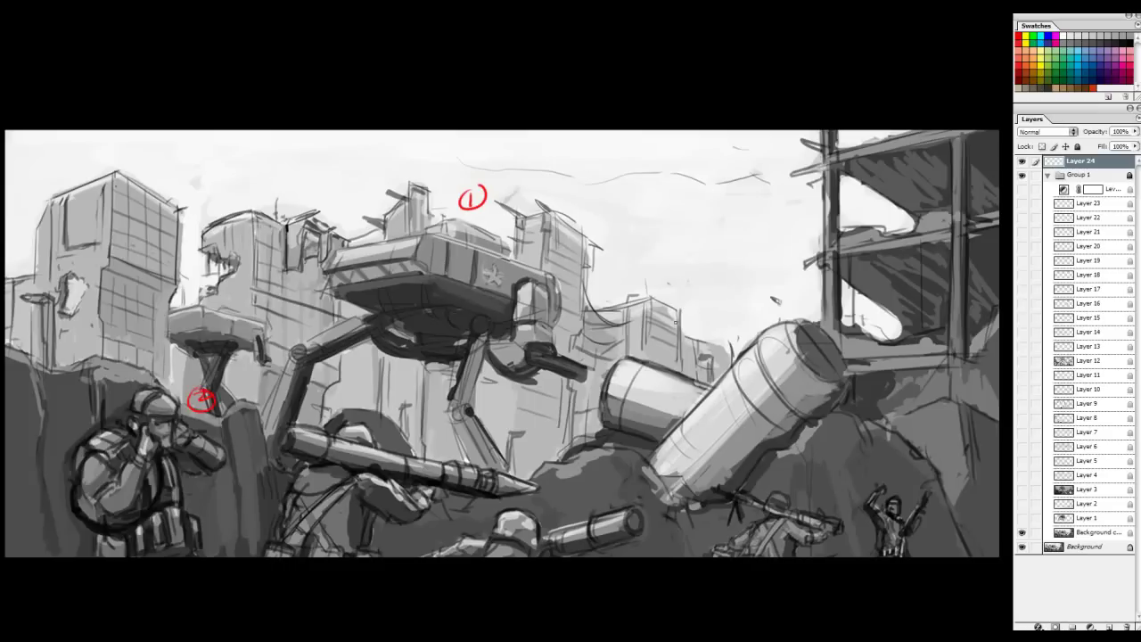
Draw a circled number 3 above the distant buildings beside the walker and loosely outline the sketched walker in red
mouse_move(691, 296)
left_mouse_down()
mouse_move(701, 309)
mouse_move(691, 312)
left_mouse_up()
key("ctrl+z")
left_click_drag(692, 296, 686, 298)
mouse_move(452, 226)
left_mouse_down()
mouse_move(291, 365)
mouse_move(472, 447)
mouse_move(683, 341)
left_mouse_up()
key("ctrl+z")
mouse_move(473, 178)
left_mouse_down()
mouse_move(330, 267)
mouse_move(289, 345)
mouse_move(331, 413)
mouse_move(480, 440)
mouse_move(600, 400)
mouse_move(537, 226)
left_mouse_up()
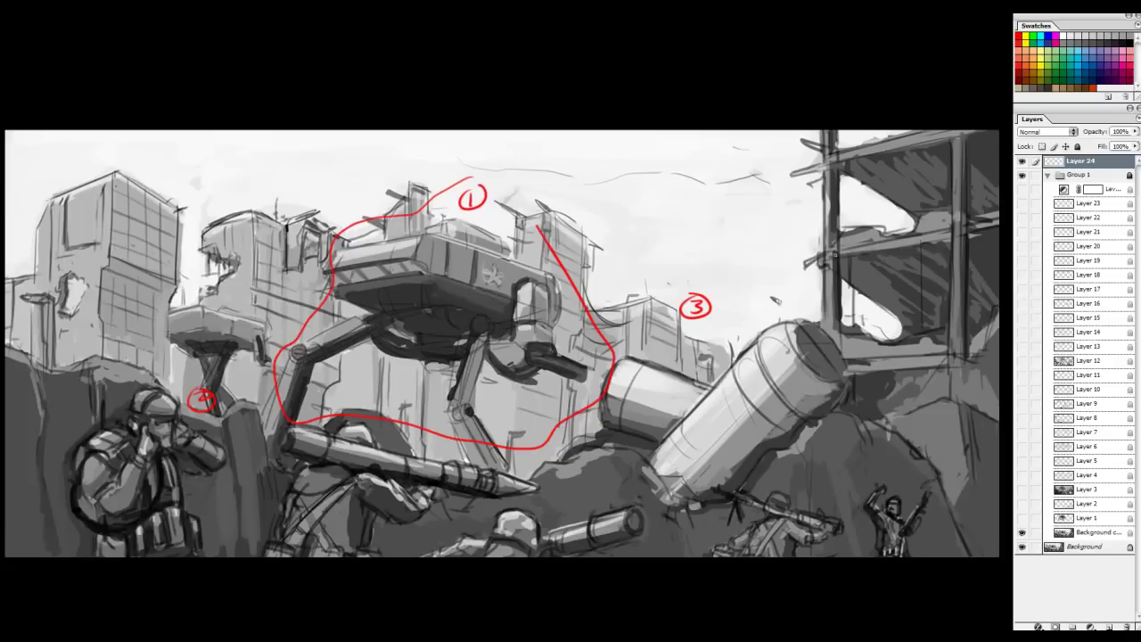
Select Layer 1 and toggle its visibility to compare the enlarged walker with the original, leaving the layer shown
left_click(1093, 517)
left_click(1022, 518)
left_click(1021, 518)
left_click(1021, 519)
left_click(1022, 521)
left_click(1022, 521)
left_click(1022, 521)
left_click(1022, 521)
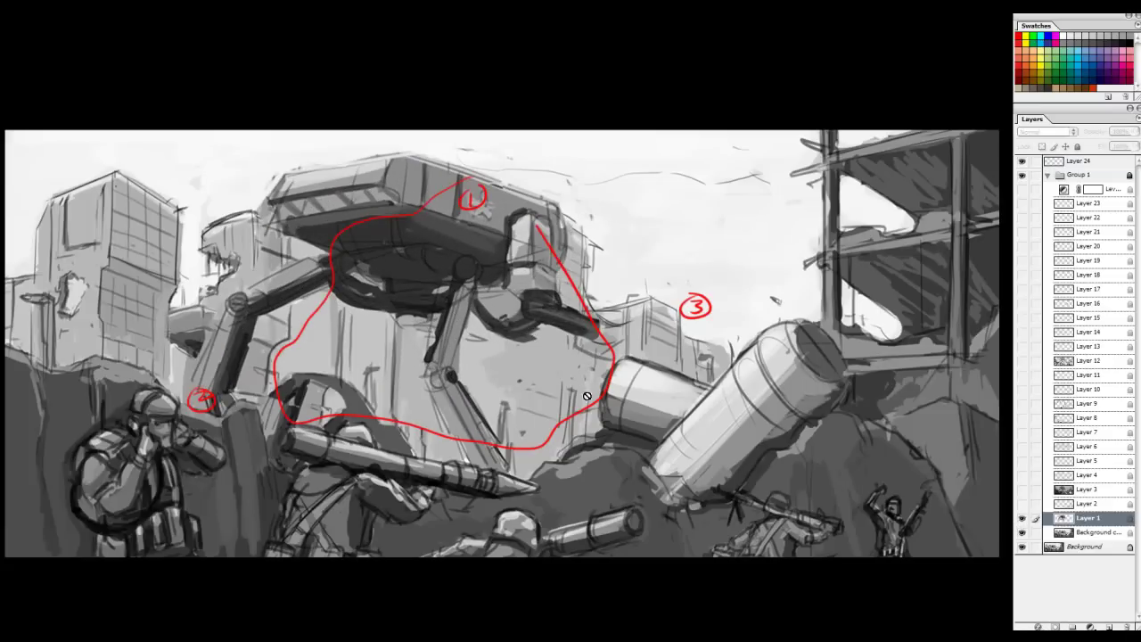
On Layer 24, outline the enlarged walker's silhouette in red and draw small arrows pointing at its edges
left_click(1087, 163)
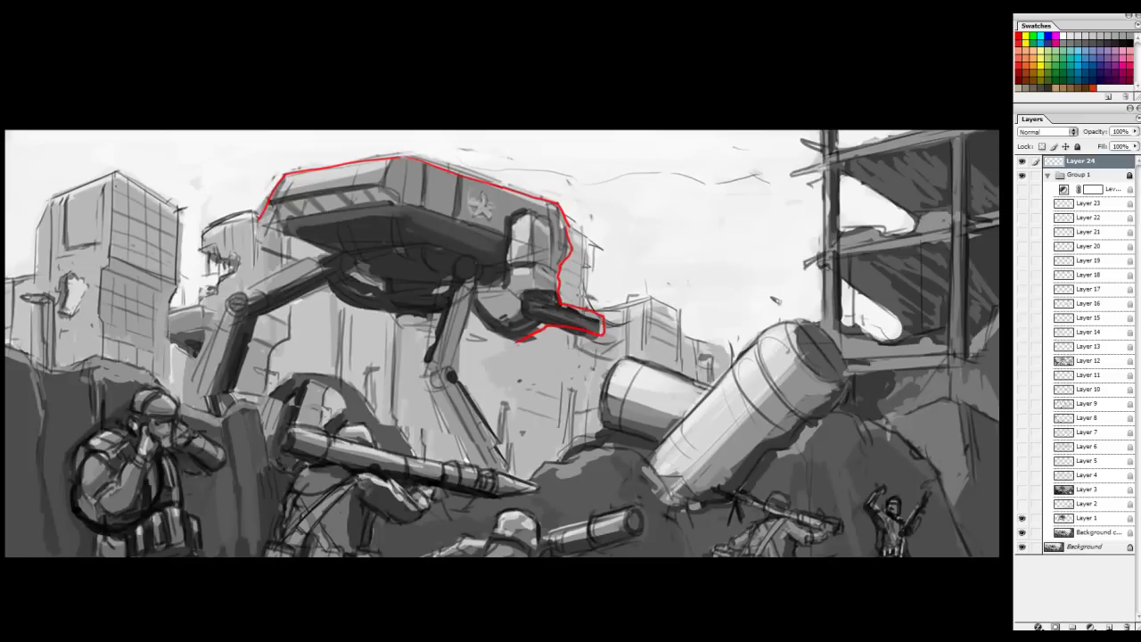
mouse_move(258, 219)
left_mouse_down()
mouse_move(307, 244)
mouse_move(307, 259)
mouse_move(232, 290)
left_mouse_up()
left_click_drag(214, 186, 219, 208)
left_click_drag(211, 200, 226, 199)
left_click_drag(636, 259, 611, 279)
left_click_drag(610, 267, 622, 280)
left_click_drag(629, 239, 604, 255)
left_click_drag(603, 246, 615, 256)
left_click_drag(556, 164, 536, 183)
left_click_drag(535, 175, 558, 182)
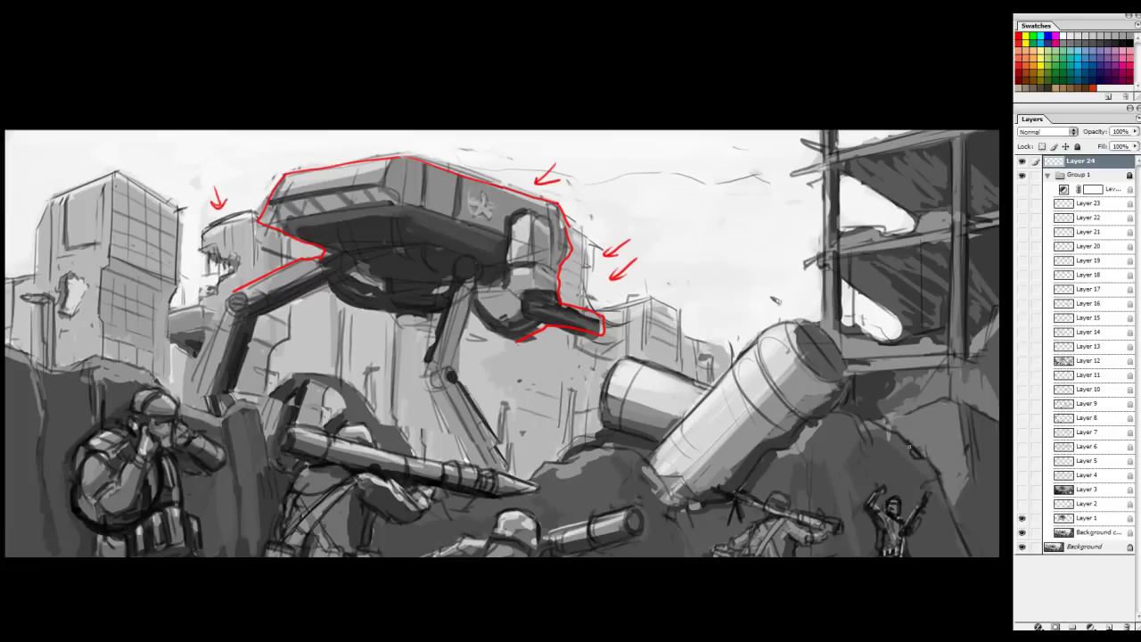
Show Layer 2 and Layer 3 to bring up the repainted grayscale composition
left_click_drag(943, 411, 933, 412)
left_click(1022, 503)
left_click_drag(1010, 485, 978, 487)
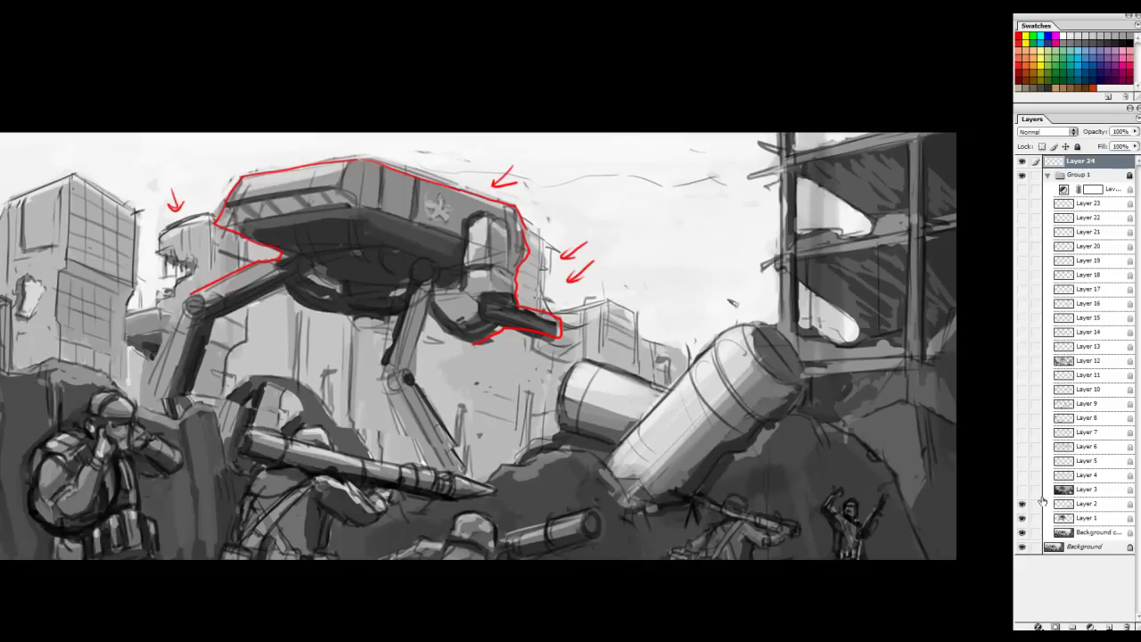
left_click(1078, 492)
left_click(1021, 489)
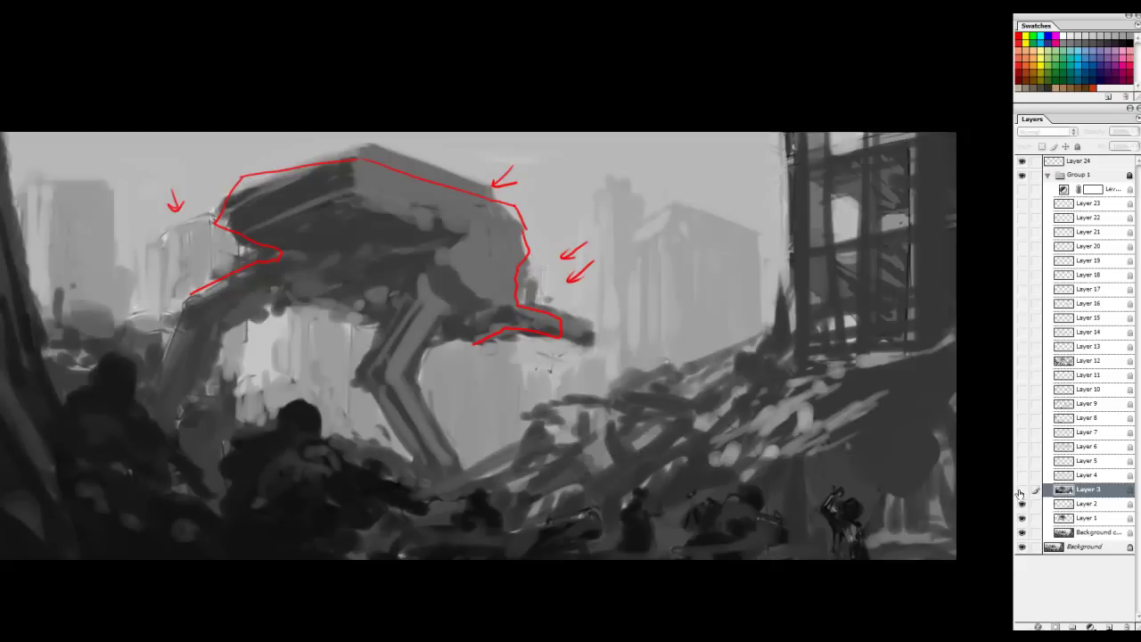
Erase the red walker outline and arrows from Layer 24
left_click(1077, 163)
mouse_move(528, 267)
left_mouse_down()
mouse_move(594, 269)
mouse_move(315, 214)
mouse_move(179, 249)
mouse_move(225, 272)
left_mouse_up()
left_click_drag(502, 226, 542, 230)
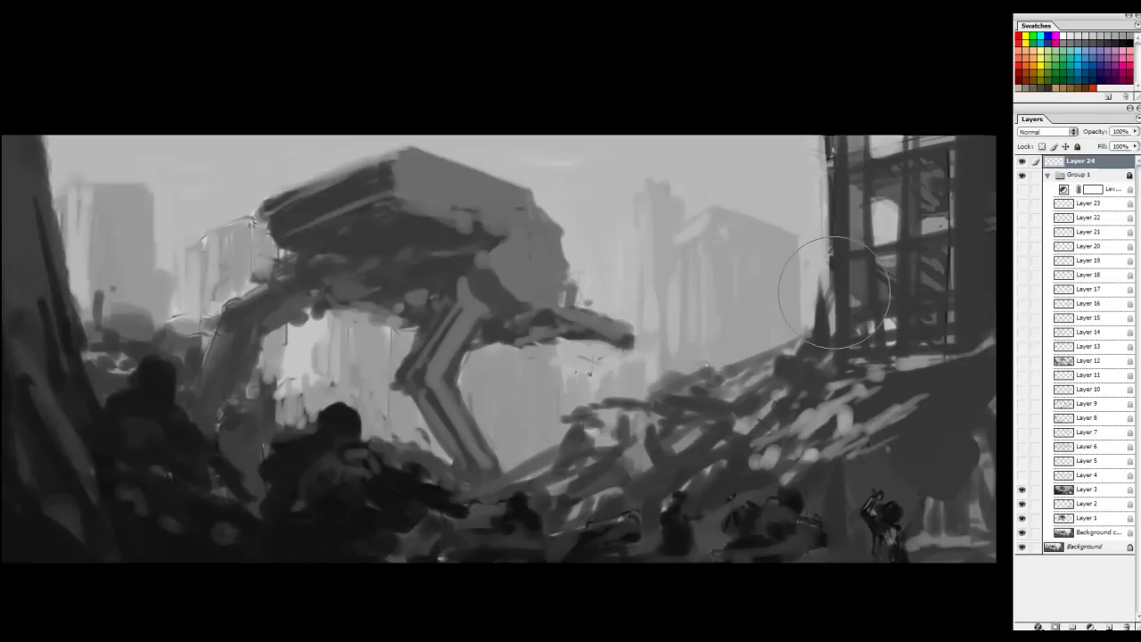
left_click_drag(834, 292, 840, 293)
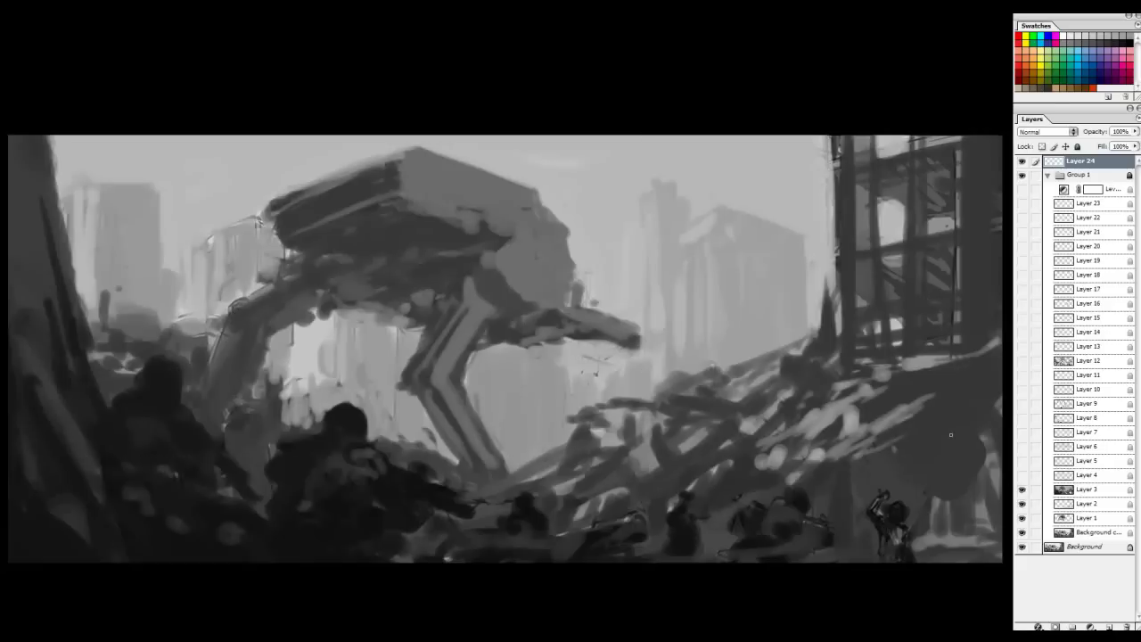
Draw five red perspective lines rising across the walker's body, from above its hull down to its upper legs
left_click_drag(149, 248, 442, 136)
key("ctrl+z")
left_click_drag(170, 237, 432, 135)
left_click_drag(196, 266, 293, 230)
key("ctrl+z")
left_click_drag(207, 259, 510, 151)
left_click_drag(214, 287, 481, 218)
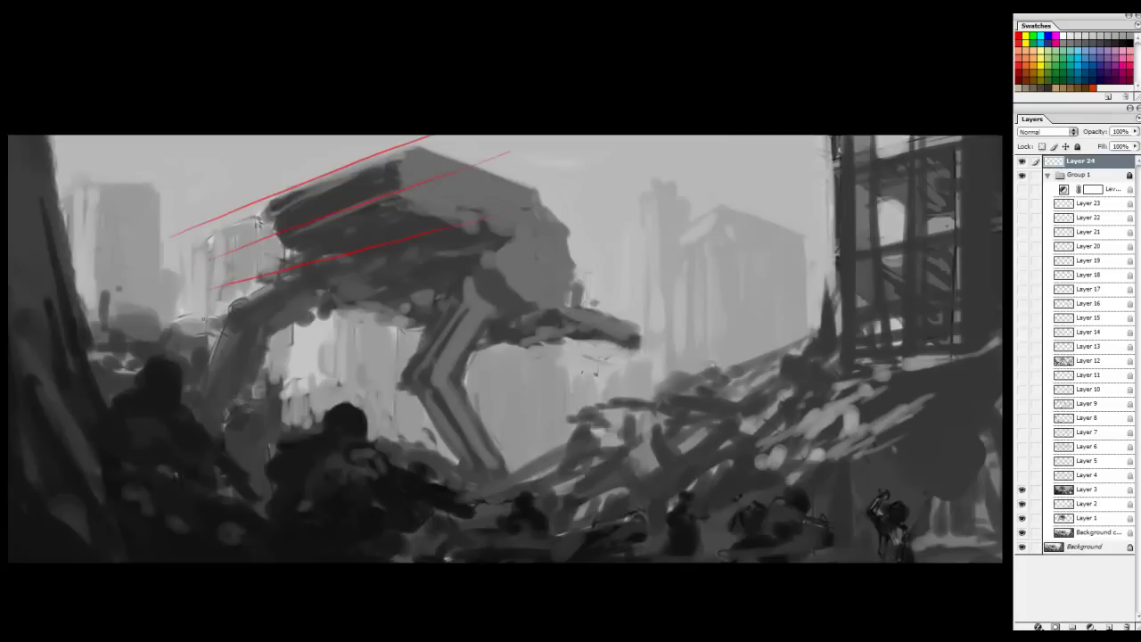
left_click_drag(347, 293, 614, 245)
left_click_drag(239, 340, 494, 307)
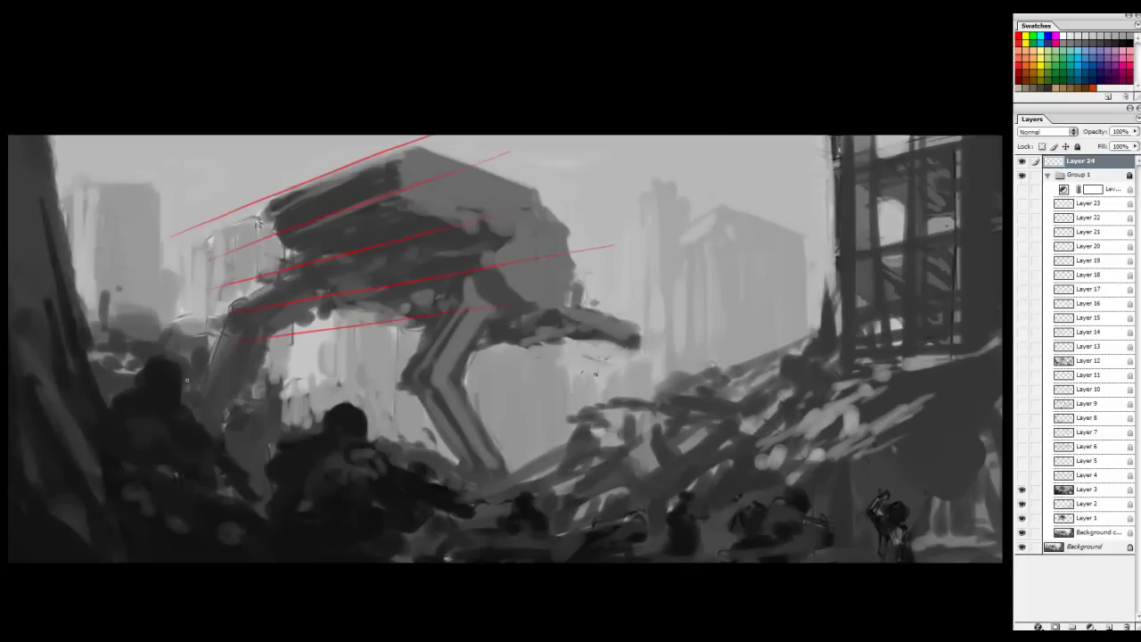
Add flatter perspective lines across the walker's legs, a horizontal horizon line at its feet and a small red mark on it
left_click_drag(186, 379, 505, 350)
left_click_drag(203, 409, 526, 387)
left_click_drag(188, 452, 556, 434)
mouse_move(452, 470)
left_mouse_down()
mouse_move(295, 466)
mouse_move(913, 470)
left_mouse_up()
key("ctrl+z")
left_click_drag(718, 469, 224, 459)
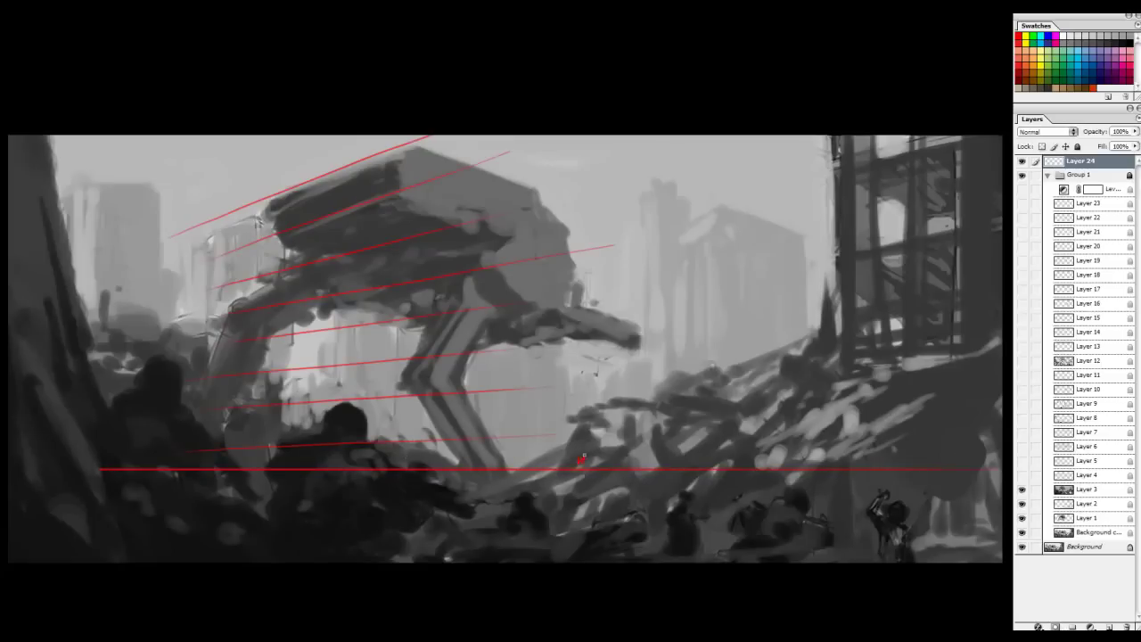
left_click_drag(575, 465, 587, 457)
Draw red perspective lines across the ruined tower and the rubble slope on the right side of the painting
left_click_drag(506, 170, 250, 210)
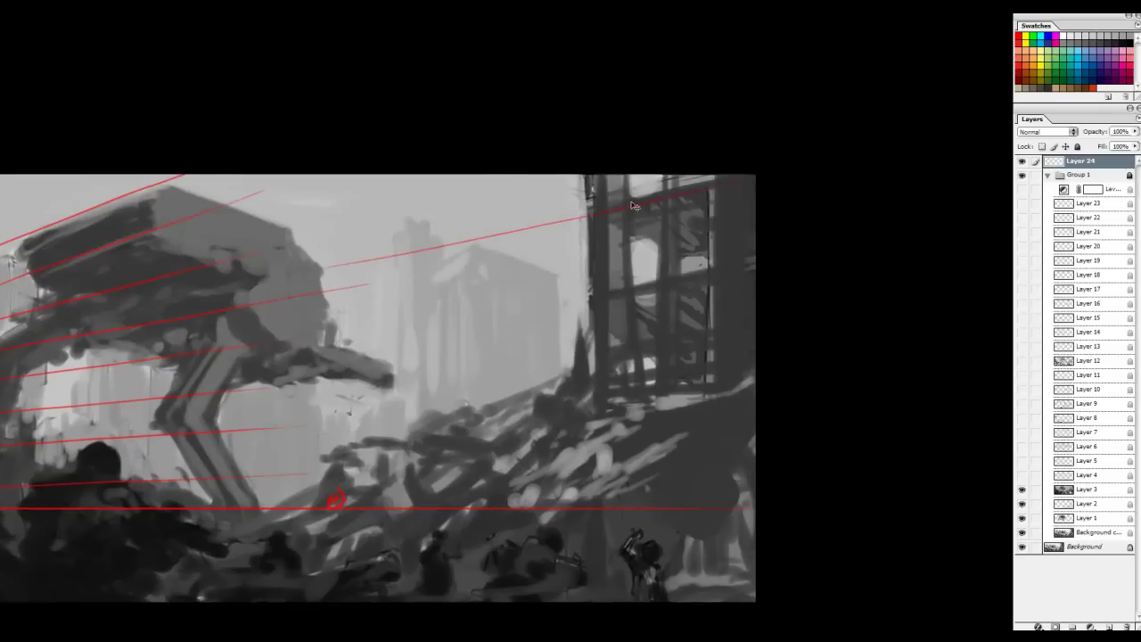
left_click_drag(478, 240, 745, 187)
left_click_drag(665, 225, 649, 180)
left_click_drag(432, 272, 738, 218)
left_click_drag(811, 262, 812, 218)
left_click_drag(472, 322, 739, 292)
left_click_drag(586, 340, 642, 326)
left_click_drag(529, 352, 641, 375)
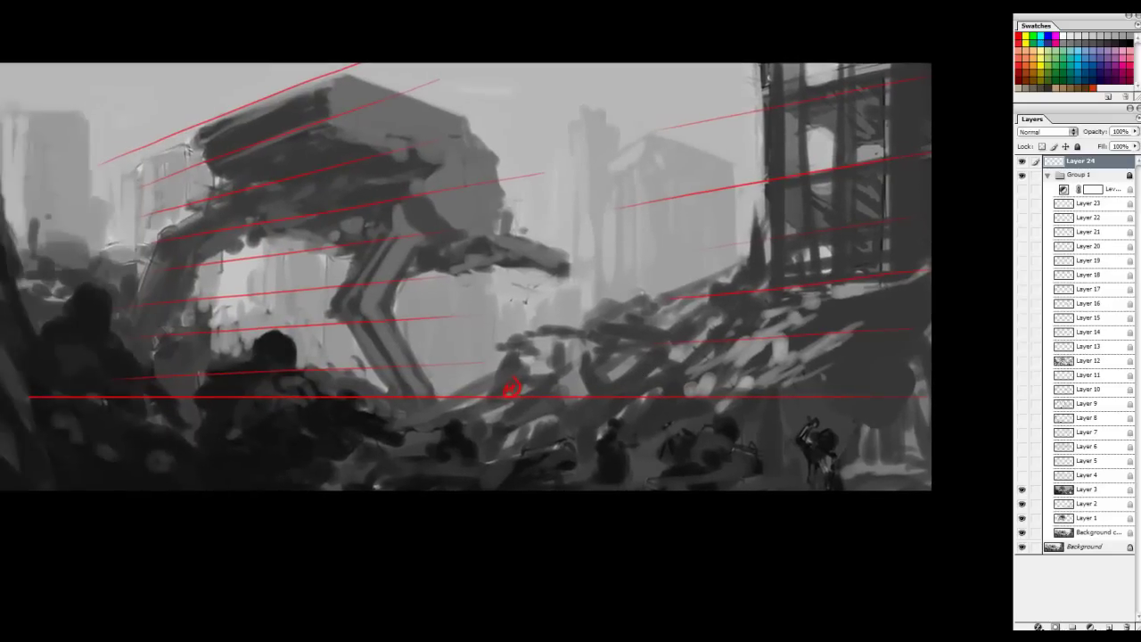
Draw red perspective lines below the horizon across the foreground figures
left_click_drag(667, 426, 907, 430)
left_click_drag(650, 455, 857, 471)
left_click_drag(666, 425, 824, 429)
left_click_drag(717, 483, 672, 541)
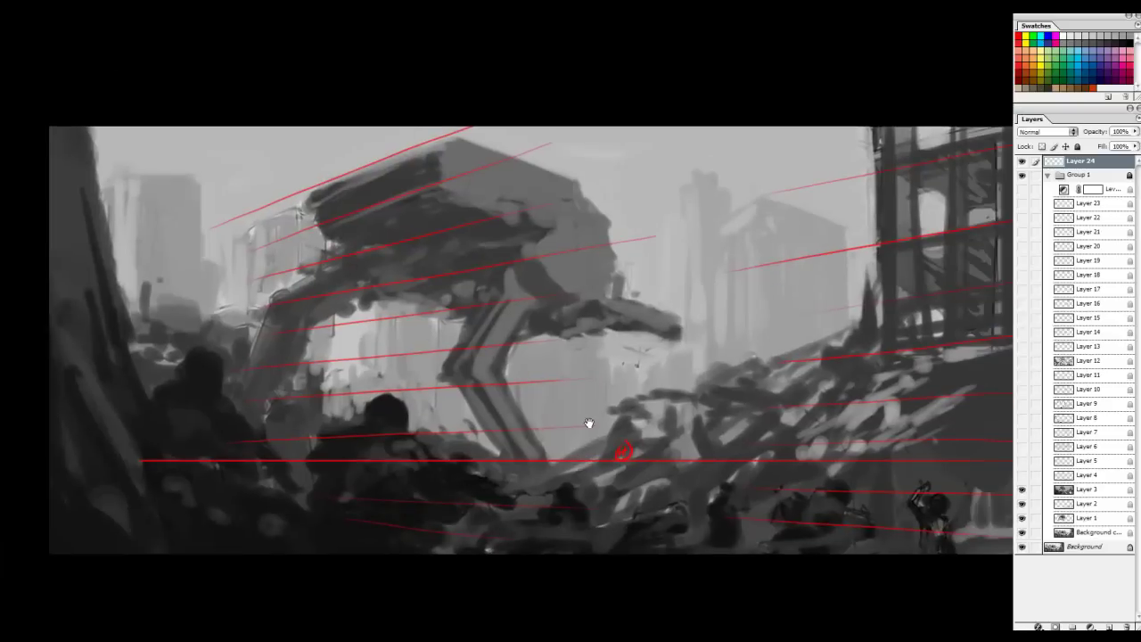
Add a perspective line above the walker and a circled red mark in the sky beside it
left_click_drag(242, 174, 432, 107)
mouse_move(211, 165)
left_mouse_down()
mouse_move(216, 180)
mouse_move(210, 159)
left_mouse_up()
left_click_drag(492, 152, 481, 162)
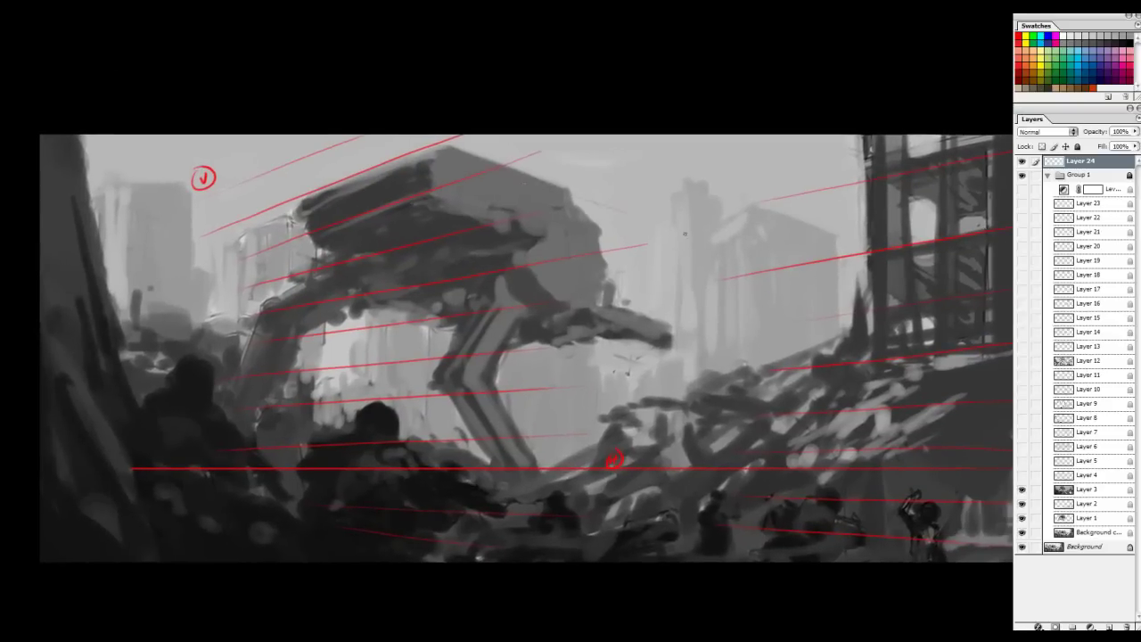
Draw red perspective lines descending from the walker's body towards the distant buildings and rubble slope
left_click_drag(428, 135, 677, 229)
left_click_drag(672, 337, 646, 257)
left_click_drag(453, 237, 658, 273)
left_click_drag(408, 307, 724, 339)
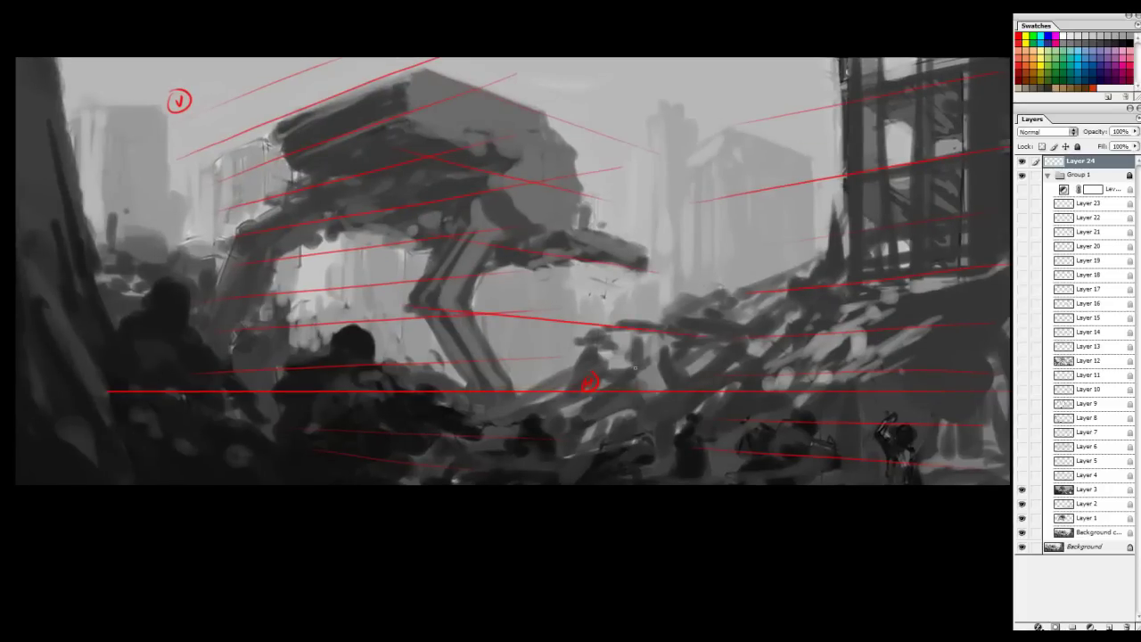
Mark the horizon line with a circled letter H and vertical arrows, and draw a row of crosses under the walker's hull
left_click_drag(631, 363, 630, 381)
mouse_move(624, 357)
left_mouse_down()
mouse_move(641, 354)
mouse_move(613, 372)
mouse_move(625, 380)
left_mouse_up()
left_click_drag(621, 374, 632, 374)
left_click_drag(466, 386, 318, 386)
left_click_drag(528, 378, 528, 338)
left_click_drag(521, 348, 534, 347)
mouse_move(383, 144)
left_mouse_down()
mouse_move(424, 183)
mouse_move(416, 190)
mouse_move(440, 133)
left_mouse_up()
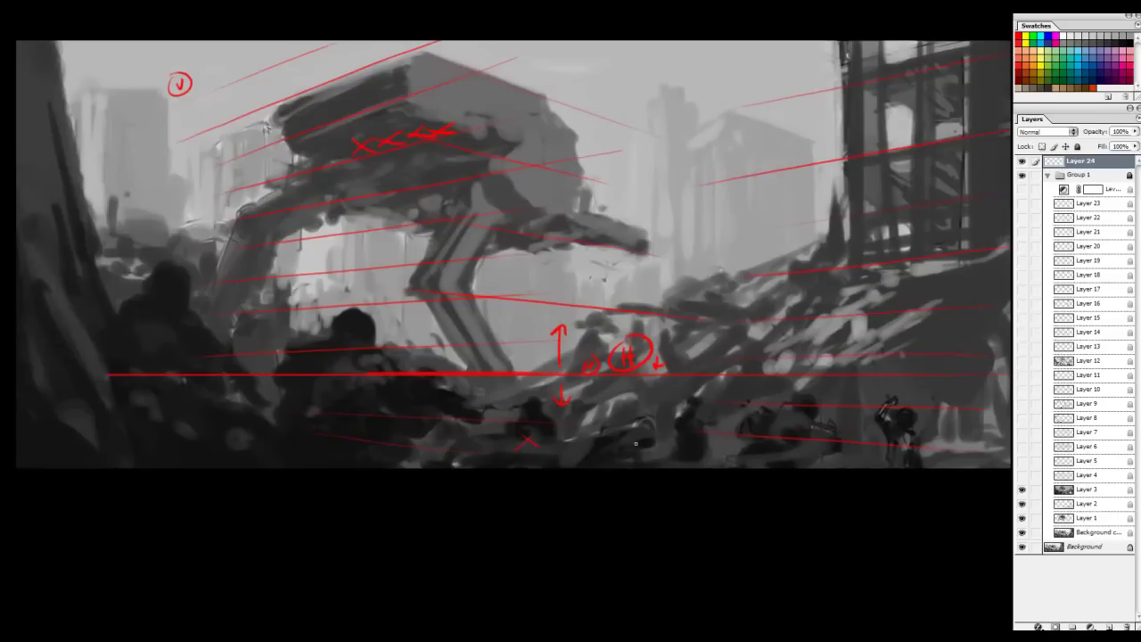
left_click_drag(833, 363, 831, 393)
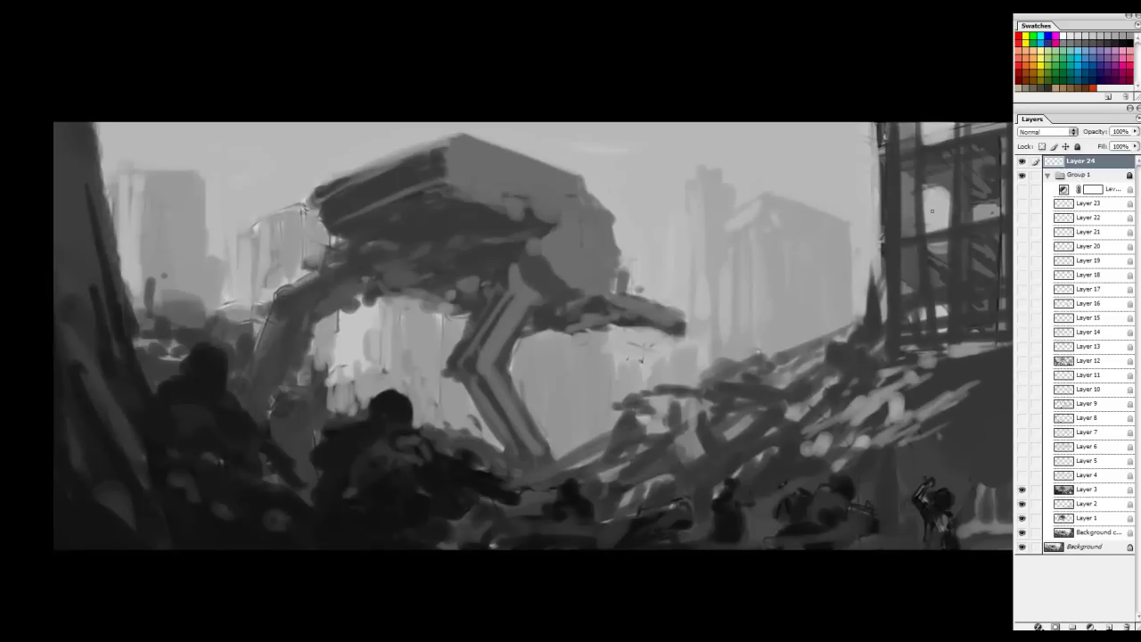
Trace the left pillar, the left soldier's silhouette and the right tower's edge in red, ending in directional arrows
mouse_move(95, 125)
left_mouse_down()
mouse_move(156, 394)
mouse_move(182, 359)
mouse_move(224, 374)
mouse_move(305, 489)
mouse_move(276, 490)
mouse_move(319, 528)
left_mouse_up()
left_click_drag(576, 273, 324, 302)
left_click_drag(622, 145, 633, 382)
mouse_move(643, 322)
left_mouse_down()
mouse_move(742, 298)
mouse_move(807, 299)
left_mouse_up()
left_click_drag(835, 345, 853, 339)
left_click_drag(901, 216, 982, 220)
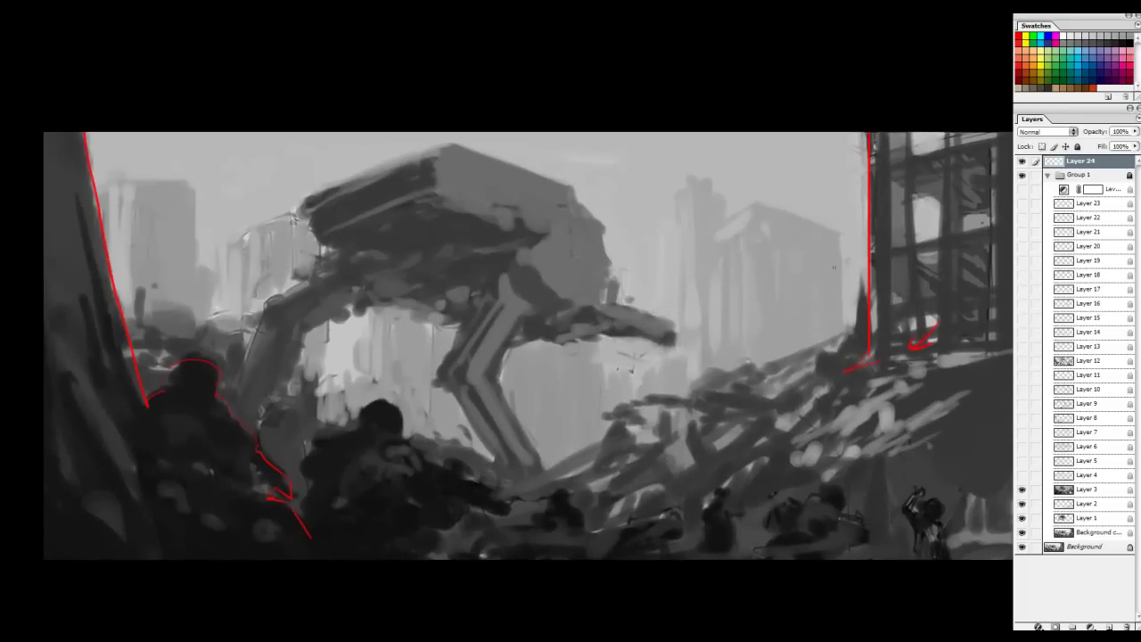
Draw red arrows leading down the left pillar and from the distant buildings towards the foreground soldiers
mouse_move(121, 198)
left_mouse_down()
mouse_move(138, 249)
mouse_move(146, 235)
left_mouse_up()
left_click_drag(152, 283, 183, 319)
left_click_drag(168, 305, 178, 323)
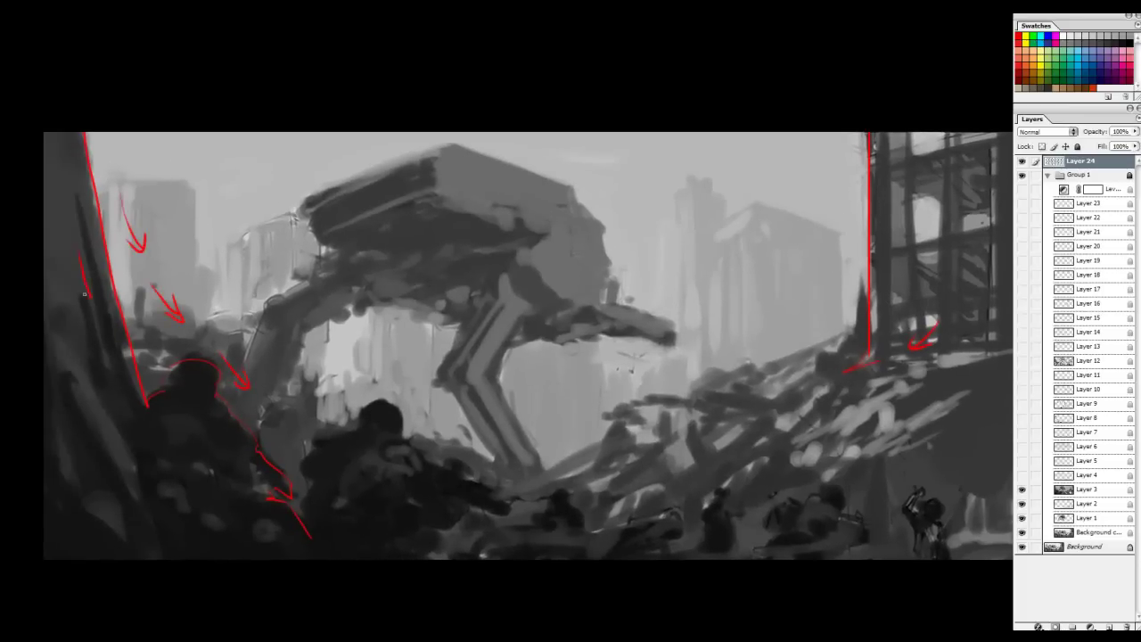
left_click_drag(81, 291, 95, 289)
left_click_drag(72, 353, 91, 373)
left_click_drag(88, 435, 115, 465)
mouse_move(104, 460)
left_mouse_down()
mouse_move(115, 453)
mouse_move(105, 441)
left_mouse_up()
Draw red arrows running rightward along the top edge of the foreground soldiers
left_click_drag(334, 421, 424, 465)
mouse_move(410, 458)
left_mouse_down()
mouse_move(413, 473)
mouse_move(602, 517)
left_mouse_up()
mouse_move(217, 222)
left_mouse_down()
mouse_move(374, 385)
mouse_move(264, 292)
mouse_move(407, 392)
left_mouse_up()
key("ctrl+z")
key("ctrl+z")
Draw red arrows down the right tower and along the rubble slope towards the walker's foot
mouse_move(889, 185)
left_mouse_down()
mouse_move(754, 189)
mouse_move(795, 225)
left_mouse_up()
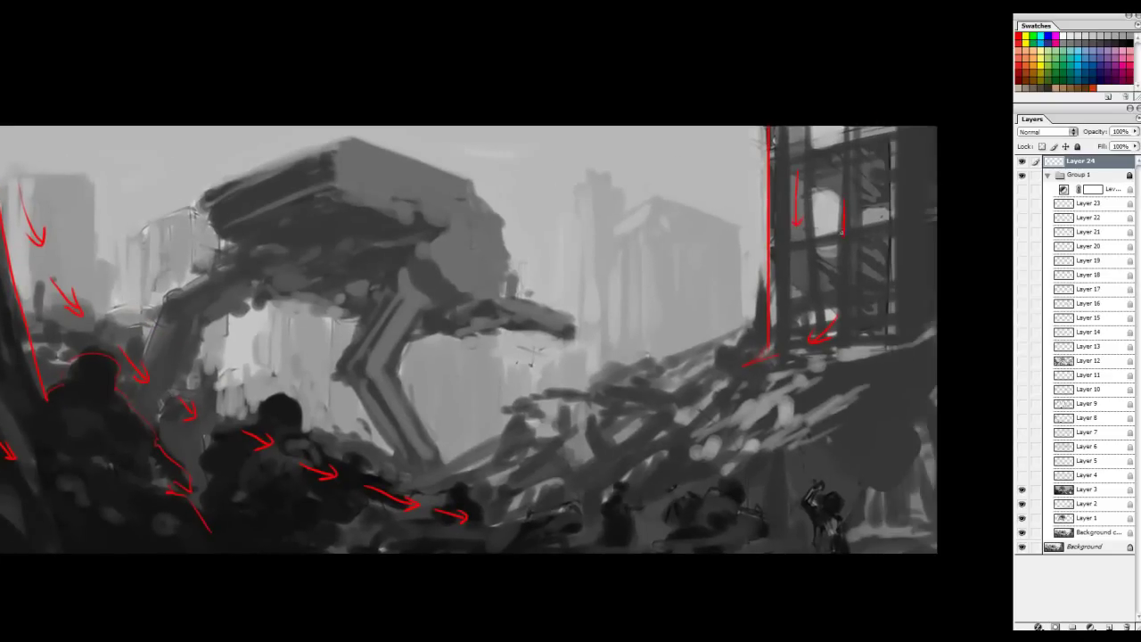
left_click_drag(816, 289, 820, 291)
left_click_drag(856, 368, 779, 413)
mouse_move(779, 403)
left_mouse_down()
mouse_move(790, 414)
mouse_move(716, 412)
left_mouse_up()
left_click_drag(716, 402, 710, 448)
left_click_drag(612, 428, 582, 440)
left_click_drag(588, 434, 594, 447)
mouse_move(501, 470)
left_mouse_down()
mouse_move(505, 482)
mouse_move(450, 474)
left_mouse_up()
left_click_drag(457, 466, 465, 476)
mouse_move(531, 396)
left_mouse_down()
mouse_move(737, 282)
mouse_move(744, 305)
left_mouse_up()
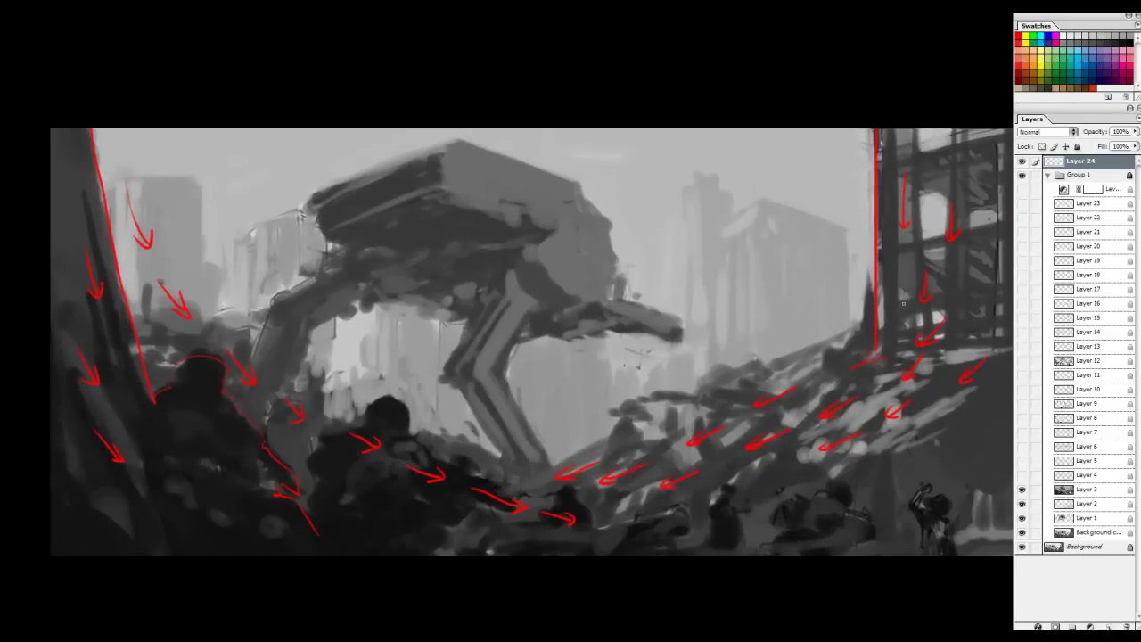
Draw leftward red arrows above the small soldiers in the lower right of the painting
left_click_drag(312, 251, 349, 332)
key("ctrl+z")
left_click_drag(934, 481, 859, 440)
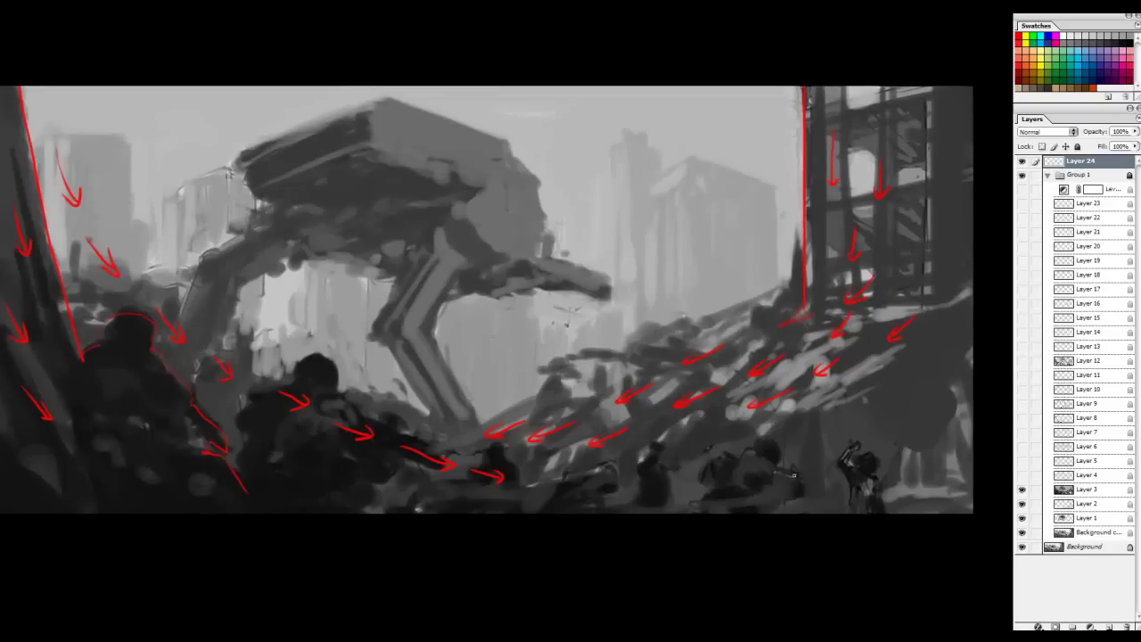
key("ctrl+z")
mouse_move(749, 439)
left_mouse_down()
mouse_move(720, 429)
mouse_move(717, 441)
mouse_move(633, 439)
left_mouse_up()
left_click_drag(641, 436, 637, 447)
left_click_drag(839, 451, 806, 438)
left_click_drag(818, 436, 813, 448)
left_click_drag(716, 389, 773, 398)
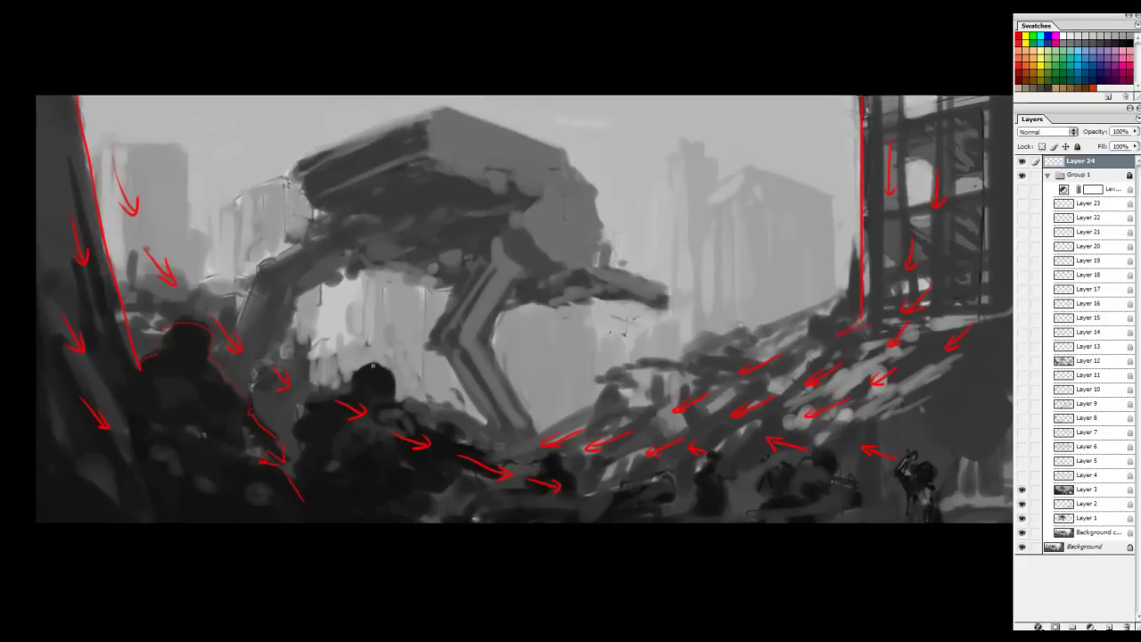
Draw an upward arrow above the middle soldier, and red eyes with gaze arrows on the left soldier
left_click_drag(375, 356, 374, 337)
left_click_drag(365, 347, 385, 347)
mouse_move(190, 338)
left_mouse_down()
mouse_move(243, 368)
mouse_move(230, 371)
left_mouse_up()
left_click_drag(234, 364, 228, 372)
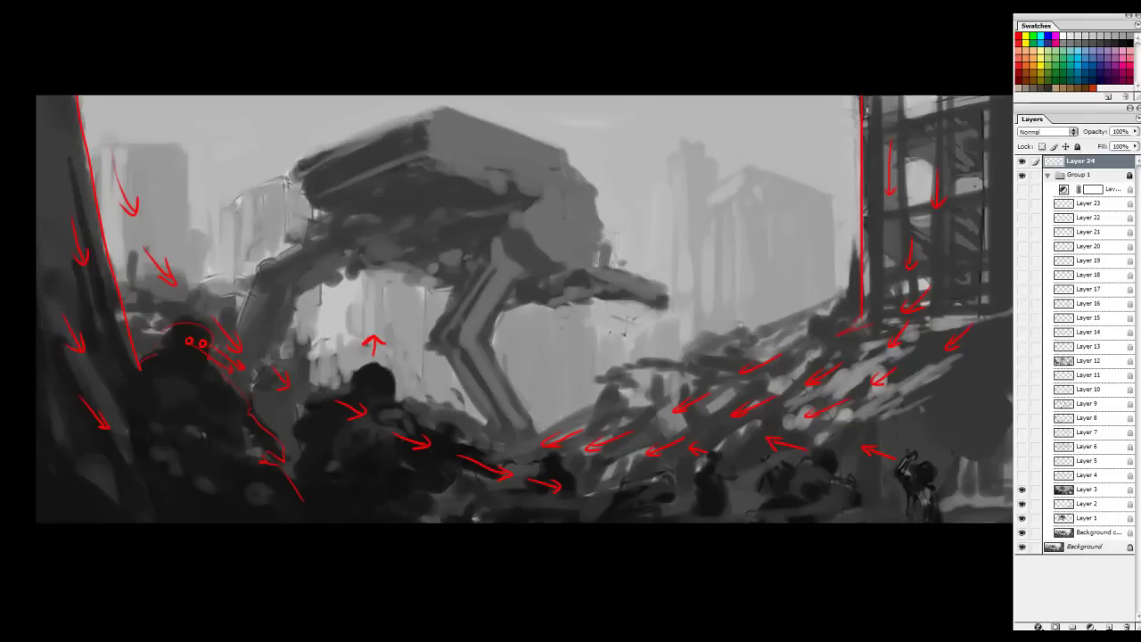
Try sweeping red curves across the walker and foreground to show the eye's path, and undo them
mouse_move(352, 202)
left_mouse_down()
mouse_move(557, 239)
mouse_move(429, 133)
left_mouse_up()
key("ctrl+z")
left_click_drag(278, 354, 411, 265)
key("ctrl+z")
mouse_move(447, 221)
left_mouse_down()
mouse_move(351, 432)
mouse_move(444, 442)
left_mouse_up()
key("ctrl+z")
mouse_move(384, 231)
left_mouse_down()
mouse_move(100, 380)
mouse_move(552, 258)
mouse_move(917, 312)
left_mouse_up()
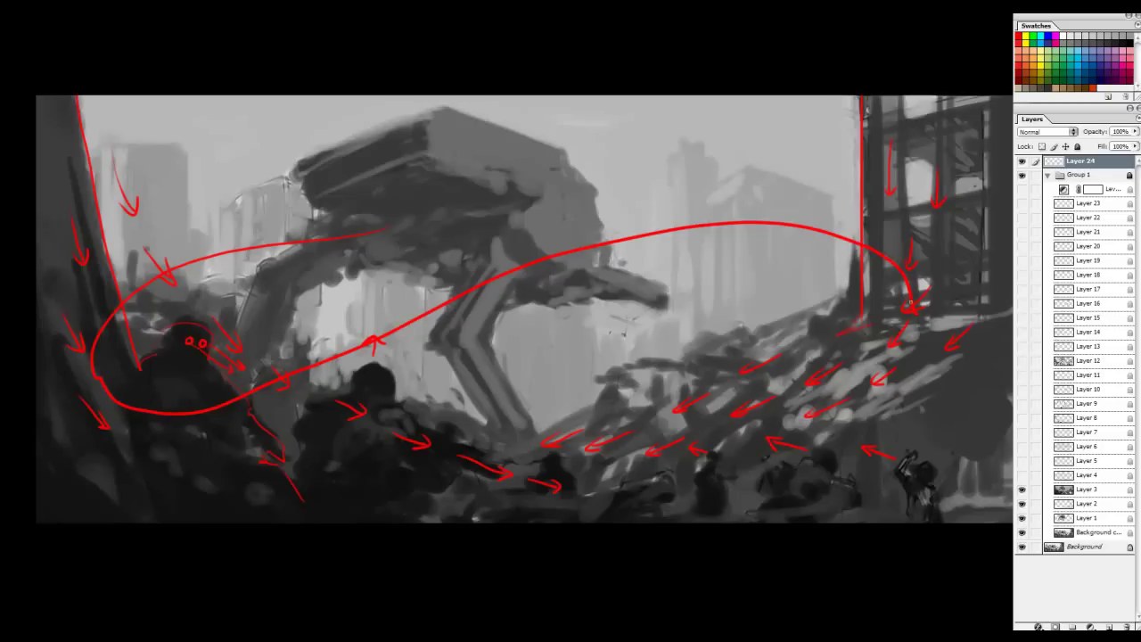
key("ctrl+z")
left_click_drag(328, 230, 569, 358)
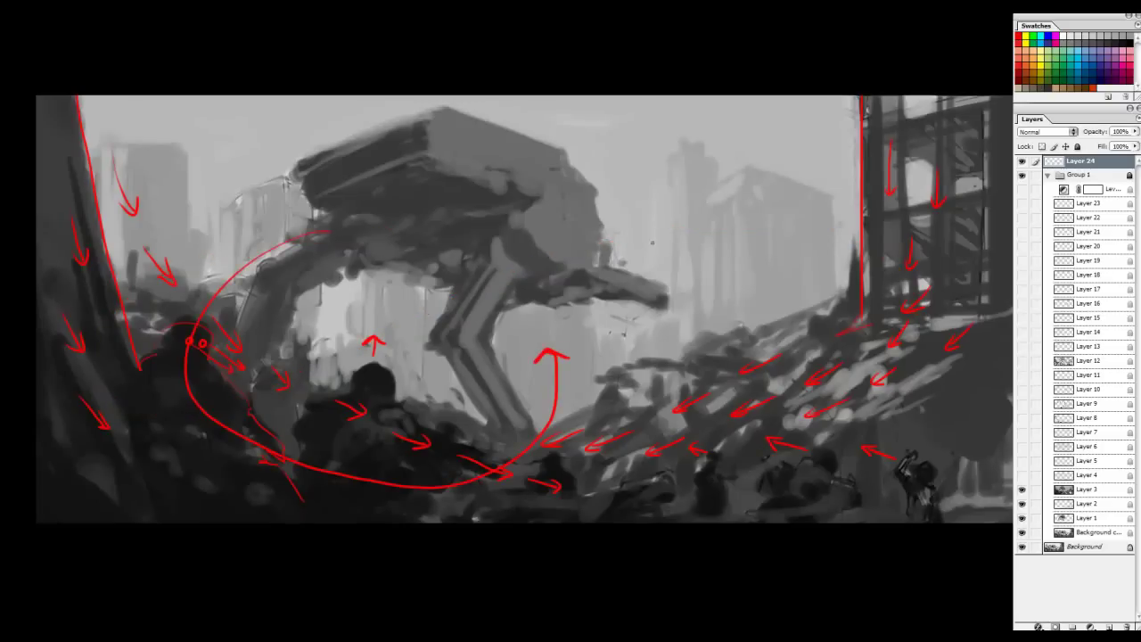
key("ctrl+z")
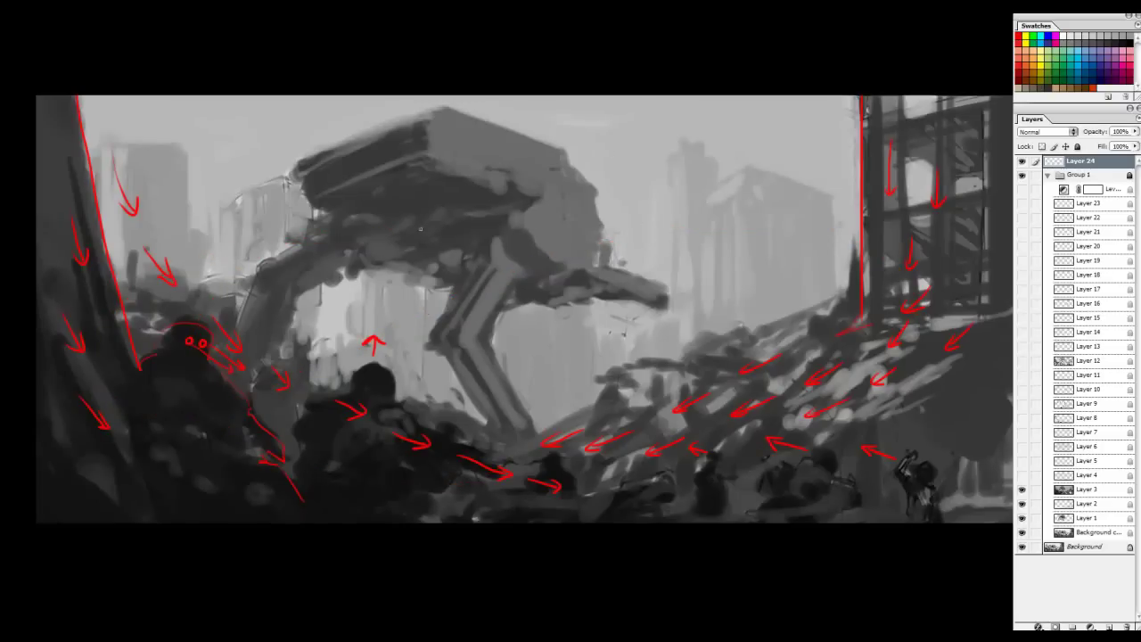
Try red strokes in the bright gap under the walker, and undo them
left_click_drag(525, 230, 534, 205)
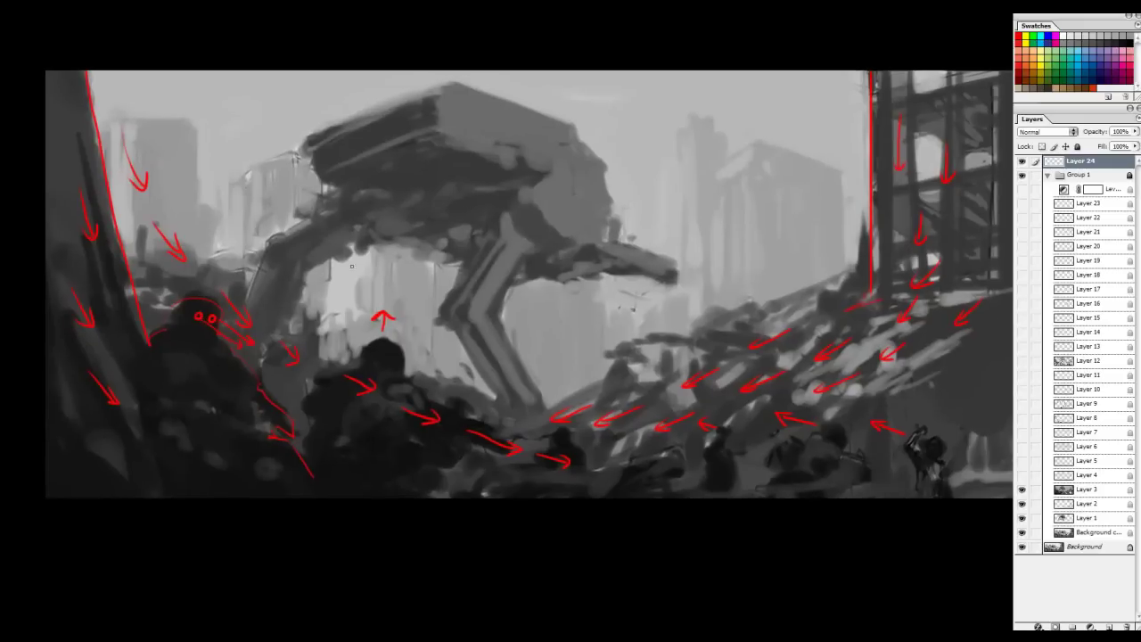
left_click_drag(366, 258, 222, 312)
key("ctrl+z")
mouse_move(327, 273)
left_mouse_down()
mouse_move(216, 316)
mouse_move(333, 378)
mouse_move(325, 391)
left_mouse_up()
key("ctrl+alt+z")
key("ctrl+alt+z")
key("ctrl+alt+z")
Redraw the left soldier's two eyes with bolder red circles
left_click_drag(199, 312, 199, 313)
left_click_drag(211, 314, 213, 312)
left_click_drag(350, 339, 355, 345)
key("ctrl+z")
left_click_drag(195, 301, 212, 301)
key("ctrl+z")
mouse_move(844, 267)
left_mouse_down()
mouse_move(782, 280)
mouse_move(782, 267)
left_mouse_up()
left_click_drag(385, 157, 410, 192)
left_click_drag(698, 204, 761, 192)
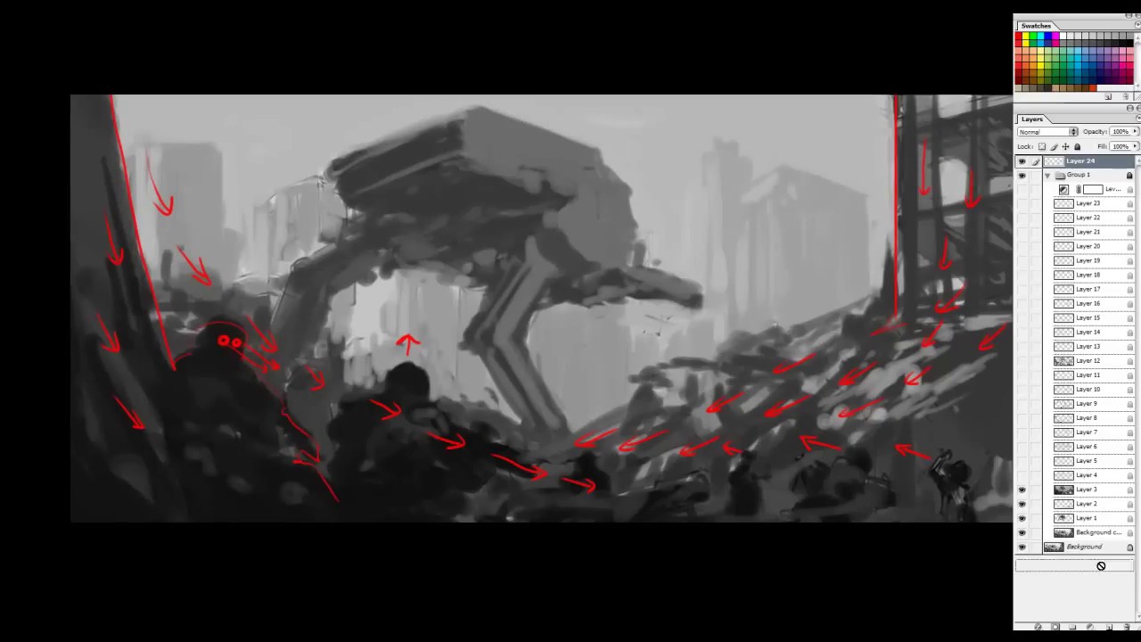
Discard the layer holding the red annotations and add a new empty layer above Group 1
left_click_drag(1125, 627, 1126, 627)
left_click(1108, 626)
left_click_drag(1111, 178, 1114, 162)
Show Layer 4 in Group 1, and make the empty Layer 24 active again
left_click(1075, 479)
left_click(1022, 476)
left_click(1022, 477)
left_click(1023, 477)
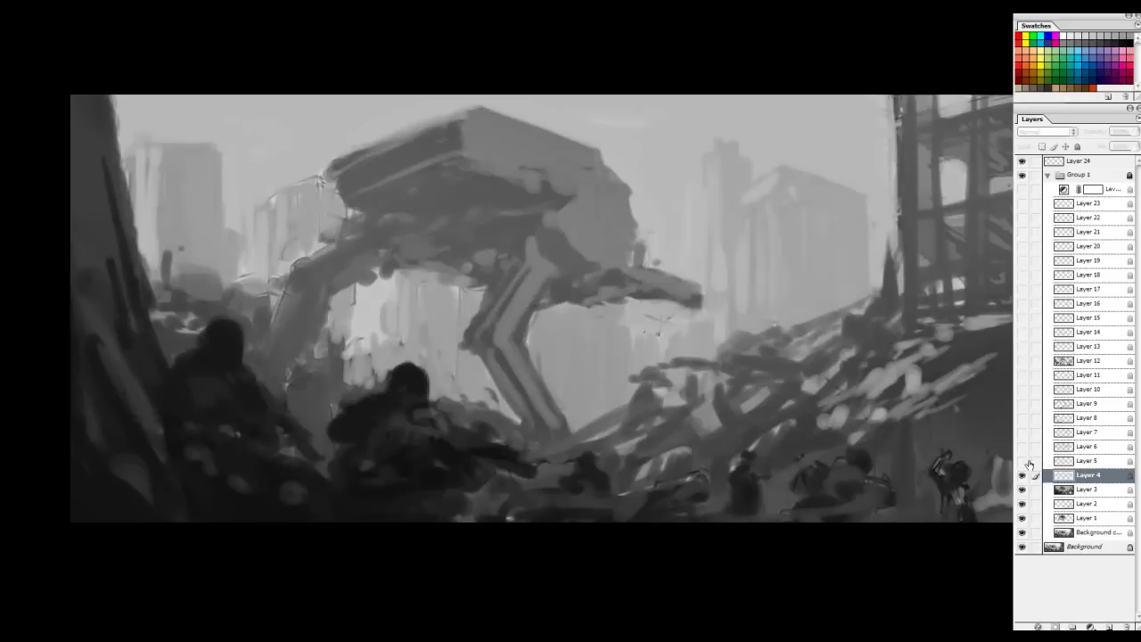
mouse_move(850, 313)
left_mouse_down()
mouse_move(859, 348)
mouse_move(810, 326)
left_mouse_up()
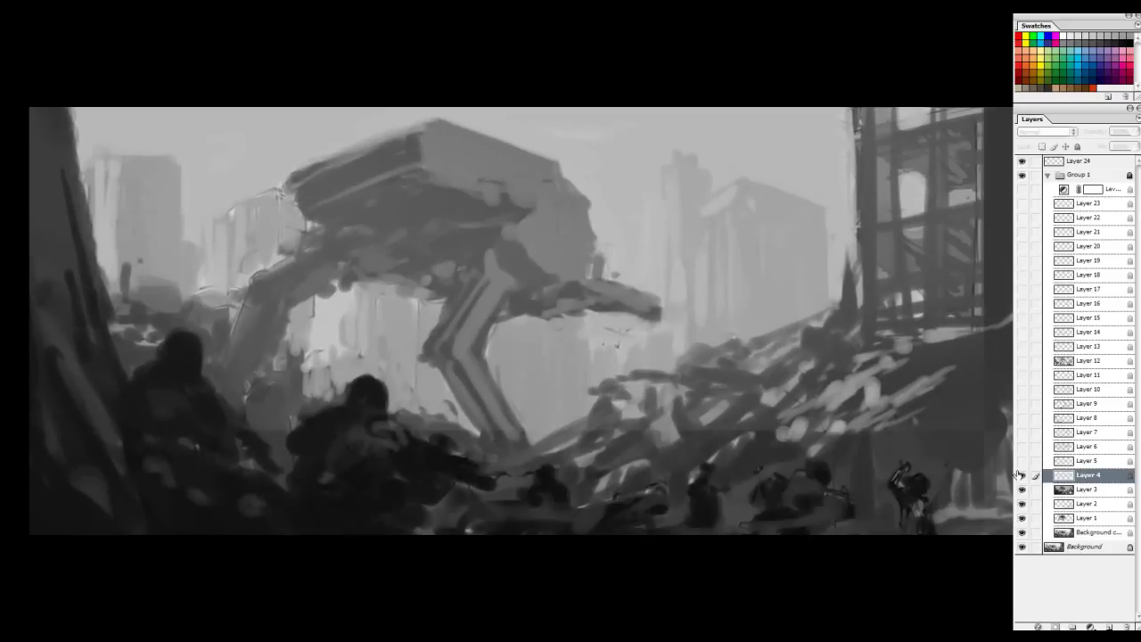
mouse_move(733, 274)
left_mouse_down()
mouse_move(722, 264)
mouse_move(724, 290)
left_mouse_up()
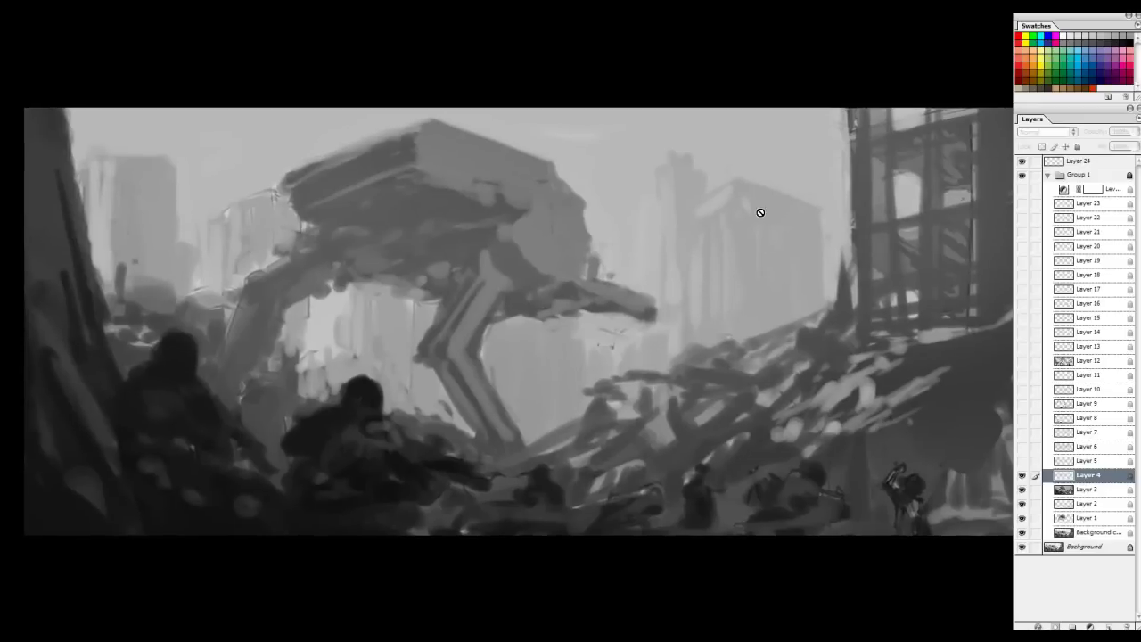
left_click(1079, 161)
left_click_drag(519, 321, 520, 341)
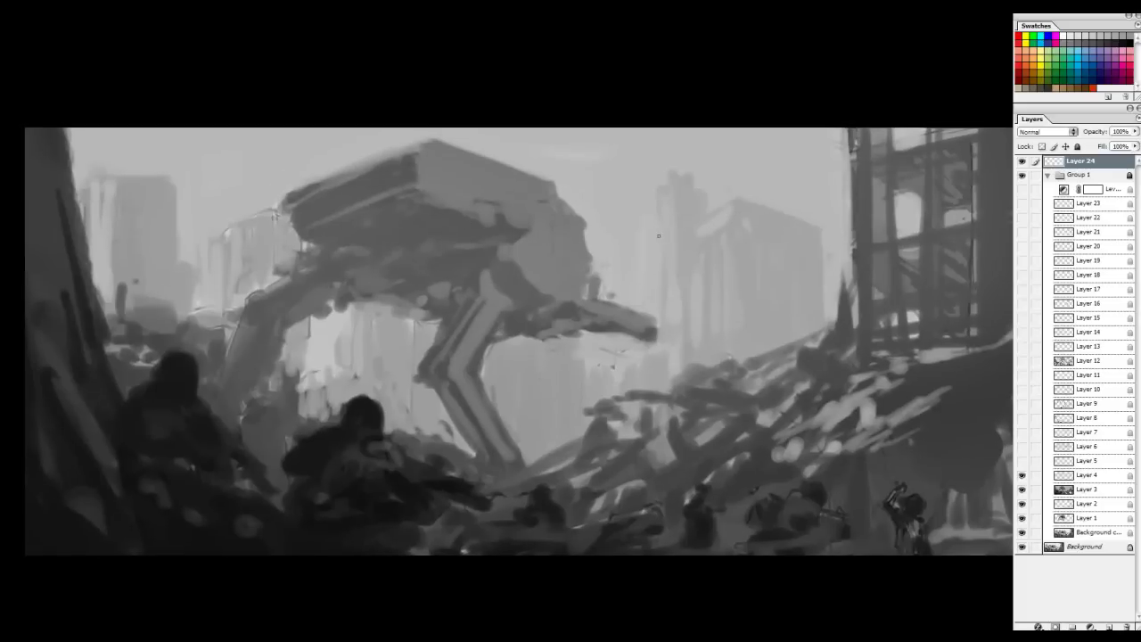
left_click_drag(659, 236, 643, 233)
Toggle Layer 4's visibility repeatedly to compare the scene with and without its changes
left_click(1021, 477)
left_click(1019, 478)
left_click(1018, 480)
left_click(1018, 479)
left_click(1018, 479)
left_click(1019, 477)
left_click(1020, 478)
left_click(1018, 478)
left_click(1019, 479)
left_click(1020, 477)
left_click(1019, 477)
left_click(1019, 478)
left_click(1018, 479)
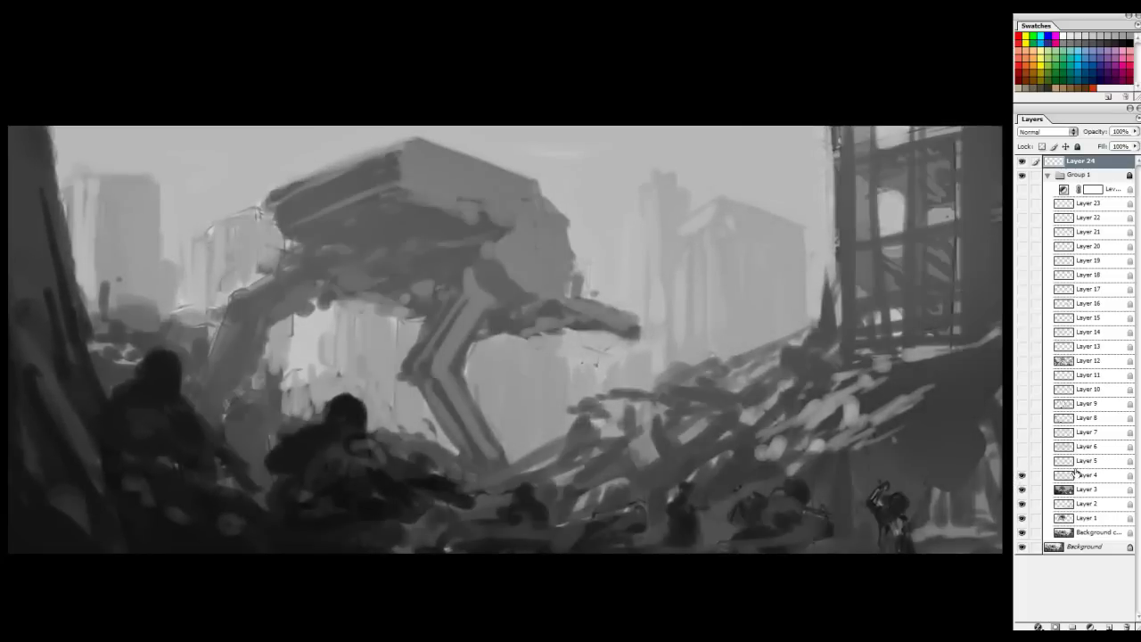
Show Layer 5 in Group 1 and compare the scene with and without it
left_click(1022, 461)
left_click(1022, 460)
left_click(1022, 461)
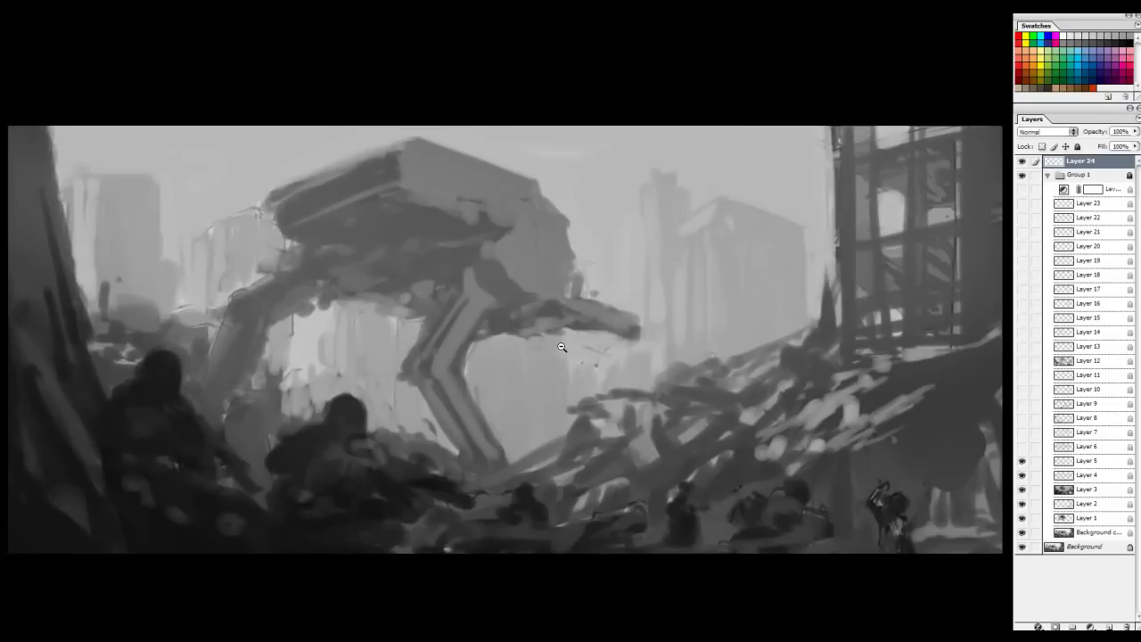
Try circling the walker's body in red on the thumbnail-sized scene, and undo the circle
left_click(530, 350)
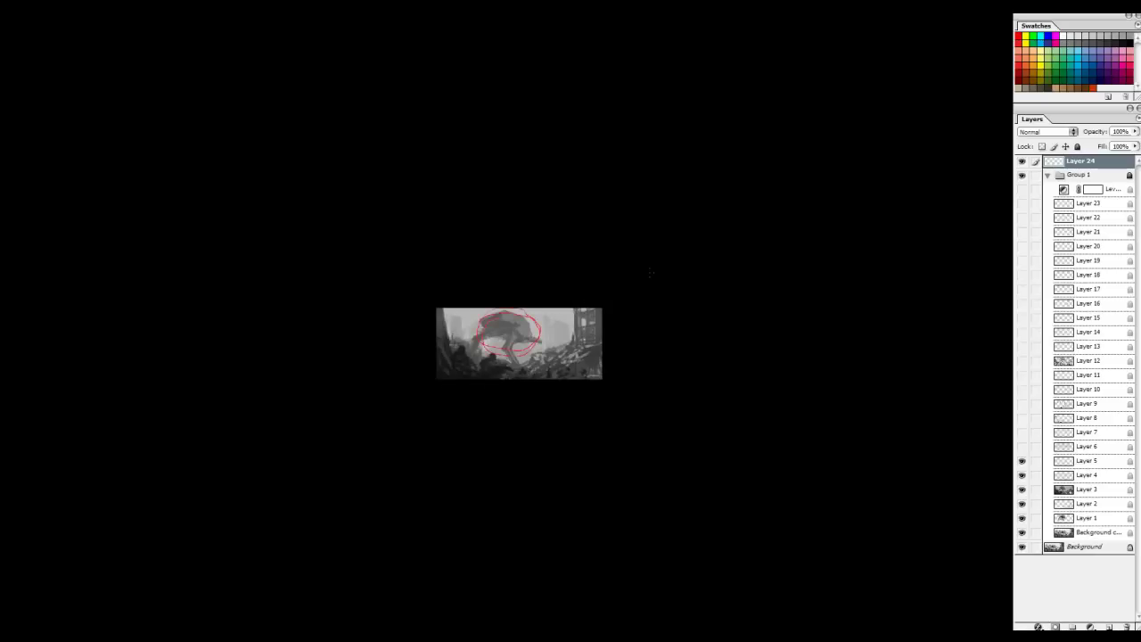
key("ctrl+z")
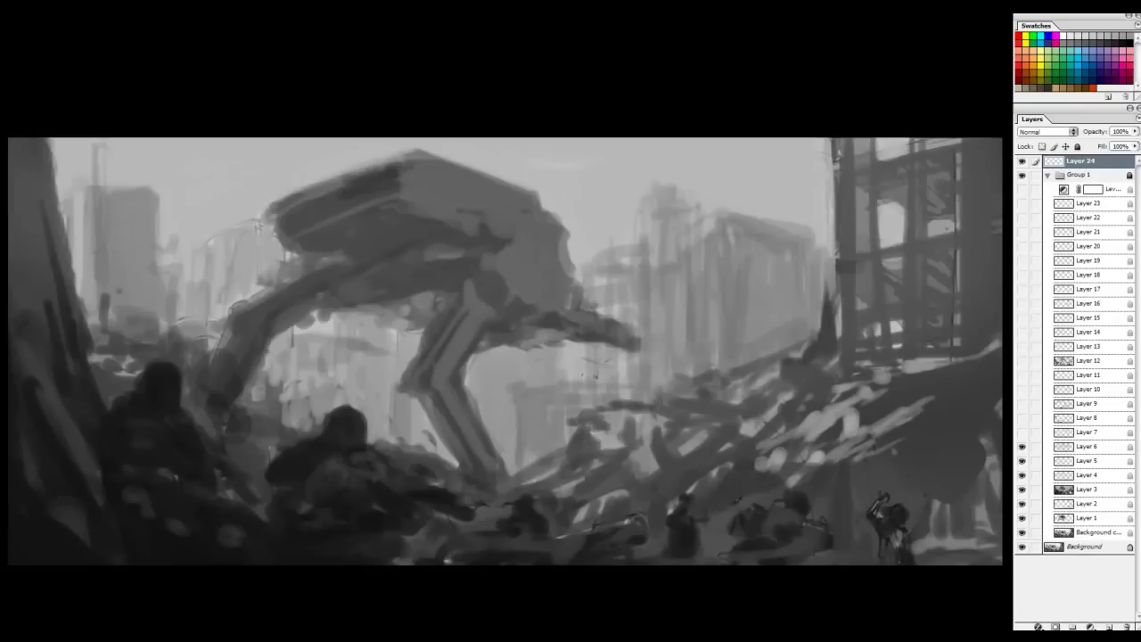
Show Layers 7 and 8 in Group 1, toggling visibility to compare their changes to the scene
left_click(1022, 432)
left_click(1021, 418)
left_click(1022, 419)
left_click(1021, 419)
left_click(1022, 412)
left_click(1022, 412)
left_click(1022, 412)
left_click(1022, 407)
left_click(1022, 407)
left_click(1022, 406)
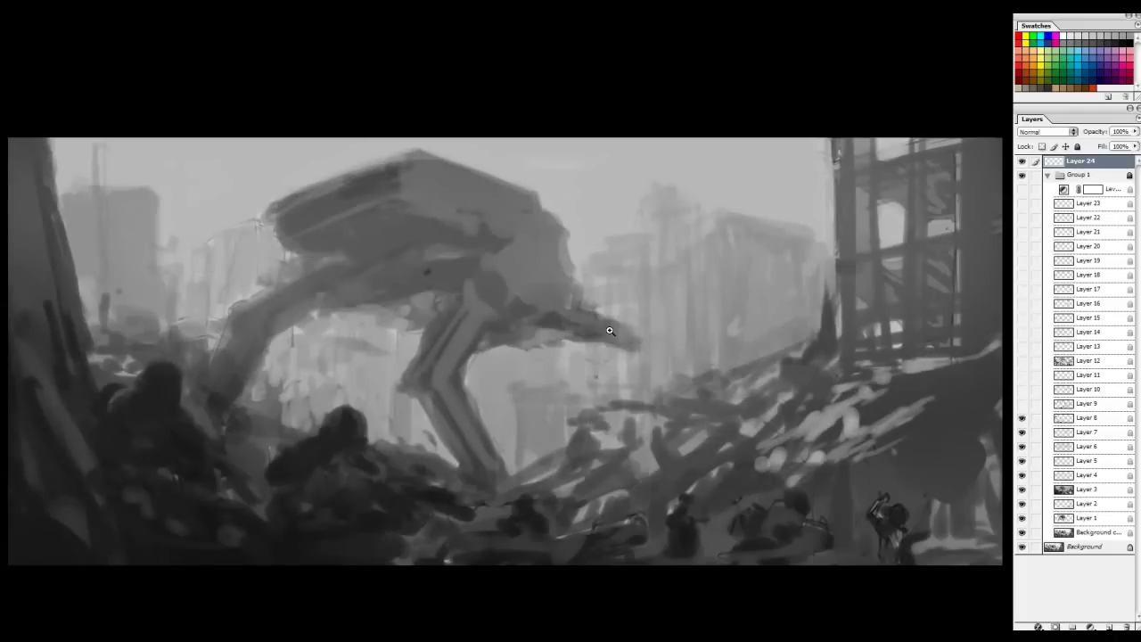
Examine the scene at reduced size and up close with Layers 7 and 8 shown
left_click(571, 323, "alt")
left_click(571, 323, "alt")
left_click(571, 322, "alt")
left_click(572, 321)
left_click(566, 289)
left_click(567, 289)
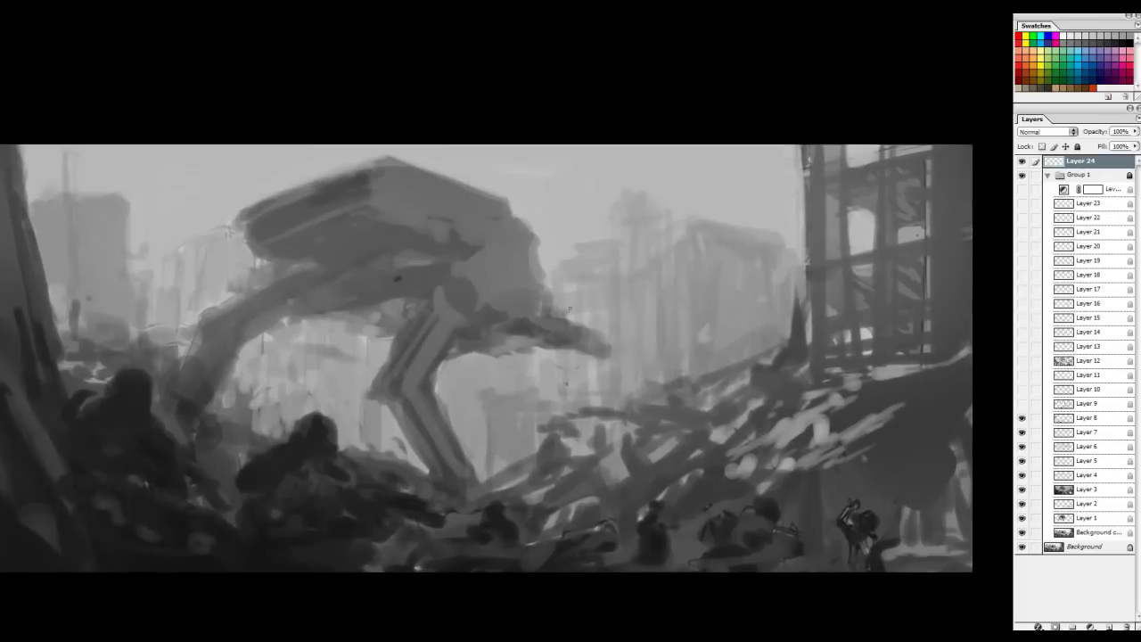